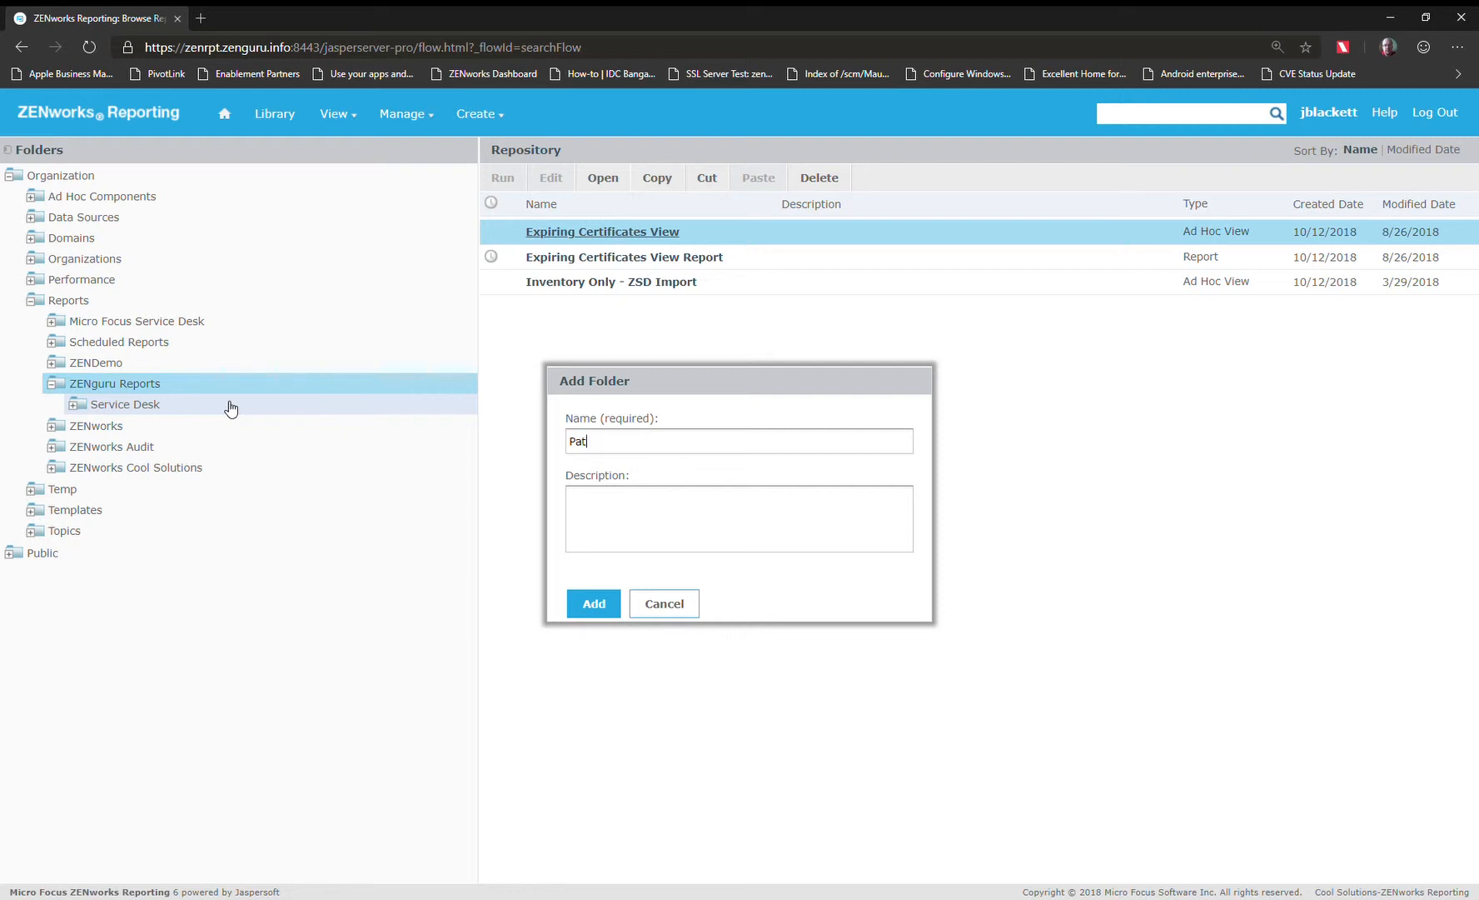
Create a folder named Patch Policy Compliance under ZENguru Reports and open it.
type("Compliance")
left_click(598, 603)
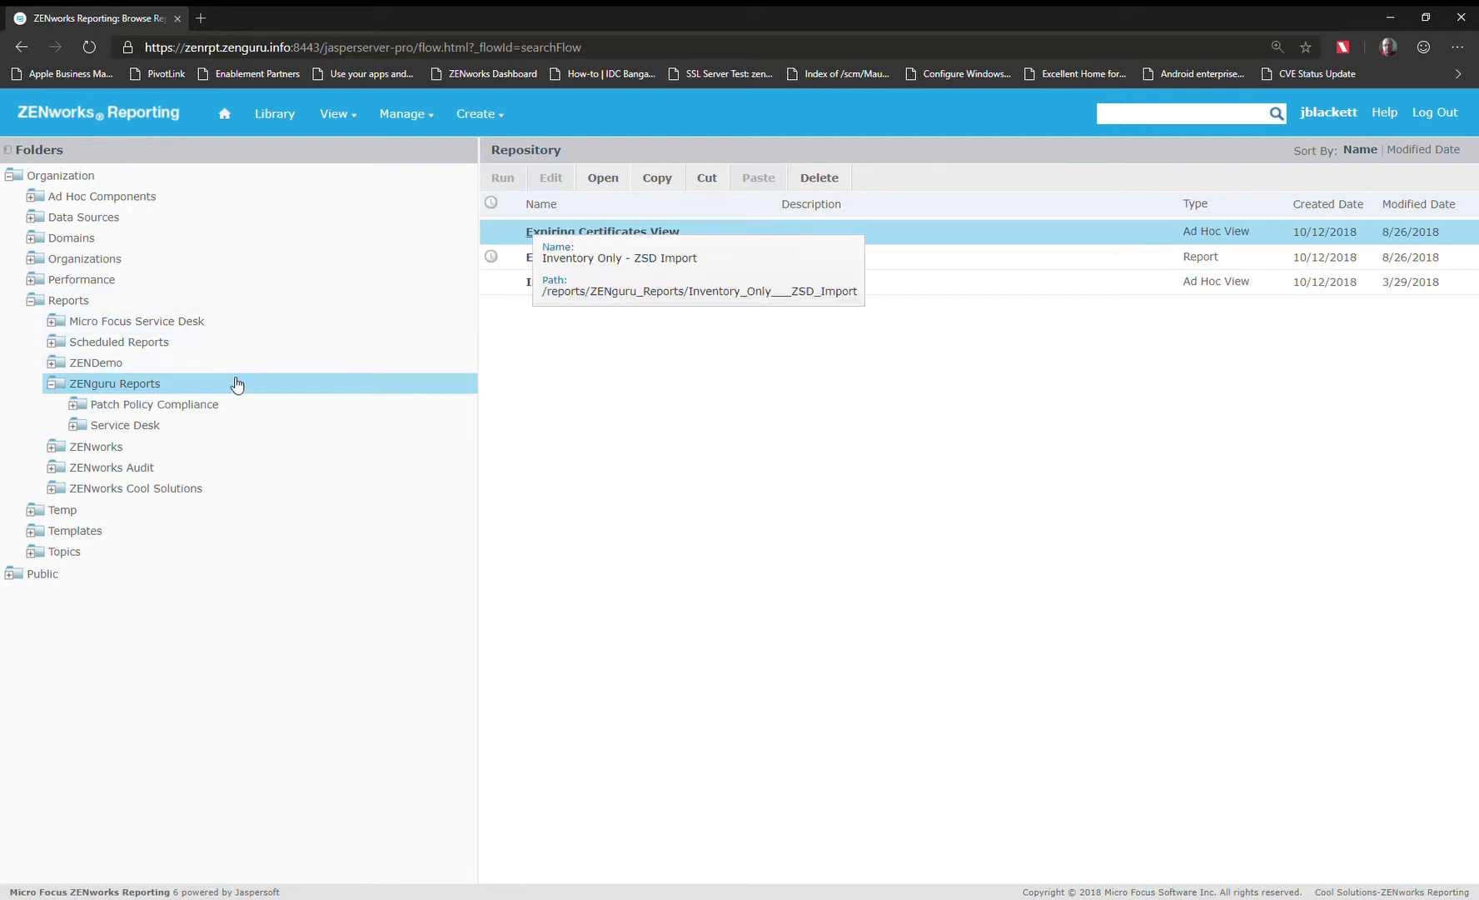
left_click(224, 409)
Create a new Ad Hoc View using the Patch Policy Compliance topic as its data source.
mouse_move(481, 122)
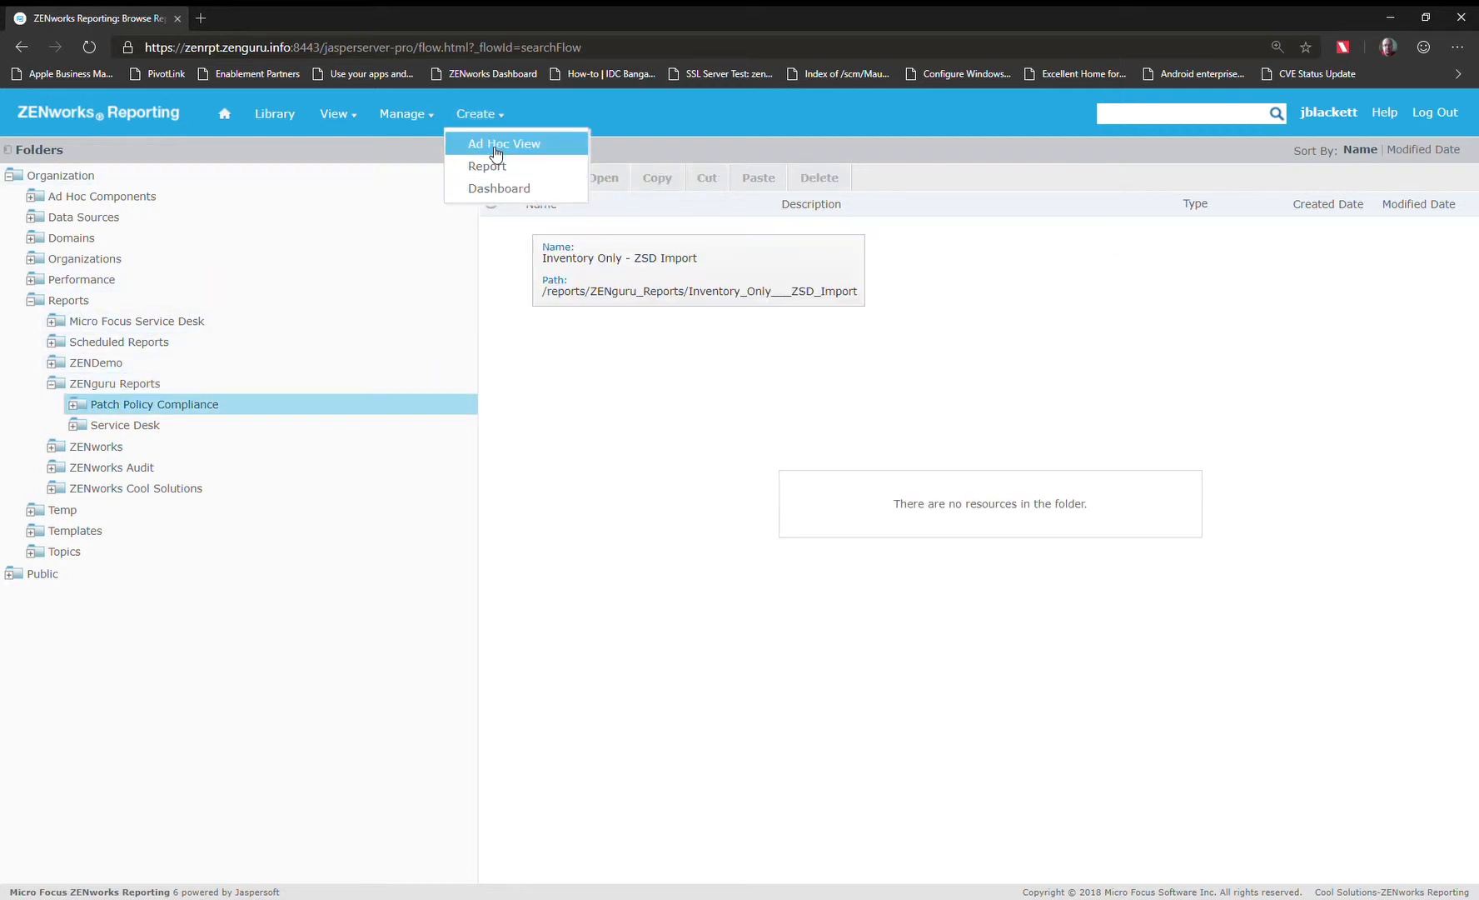
left_click(490, 150)
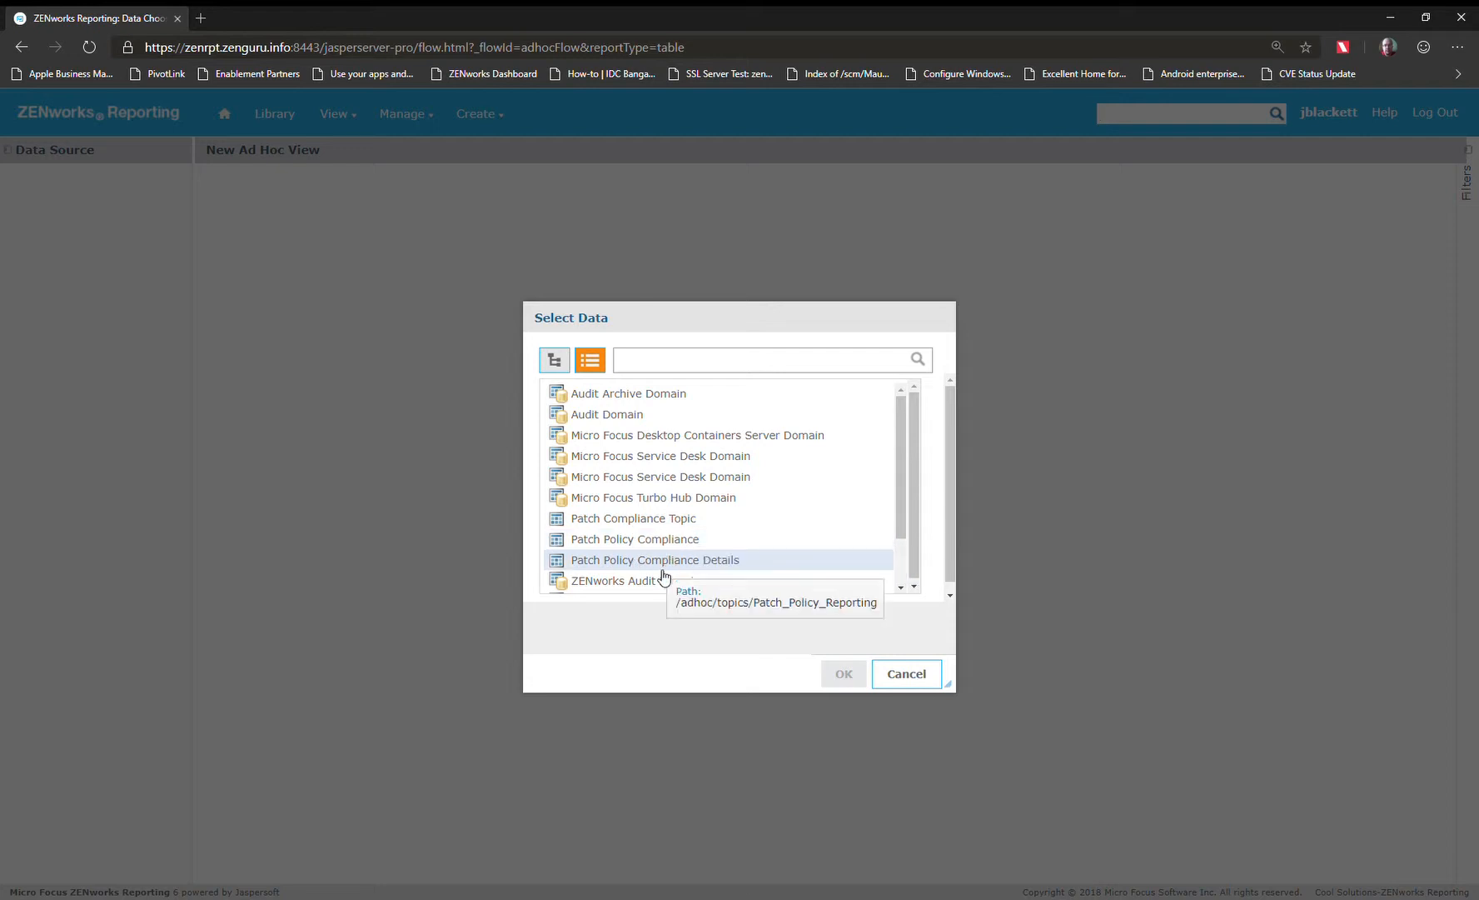
left_click(664, 544)
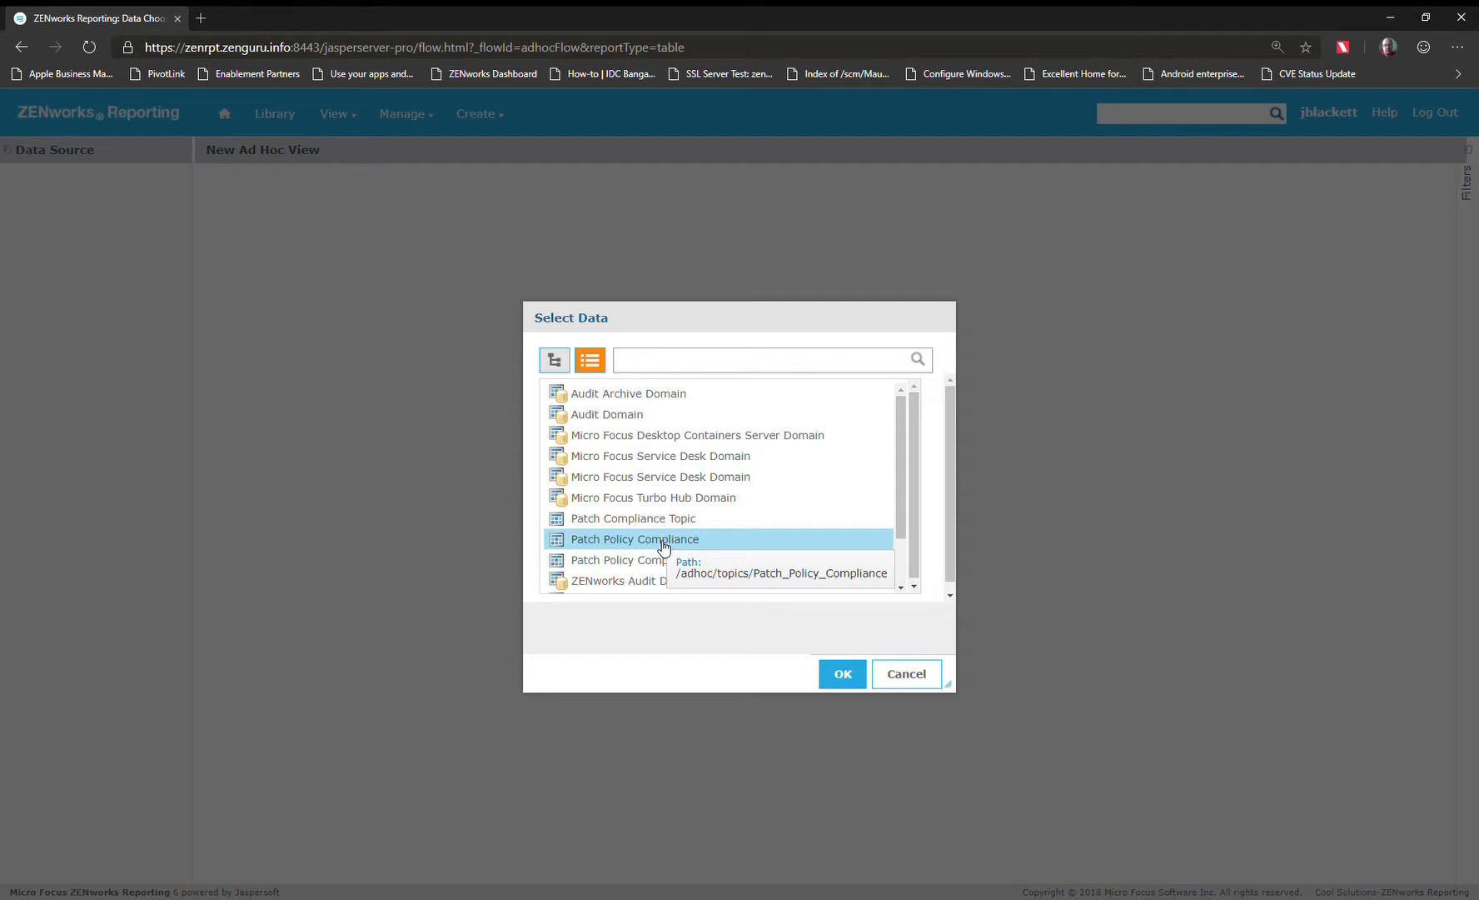
left_click(843, 674)
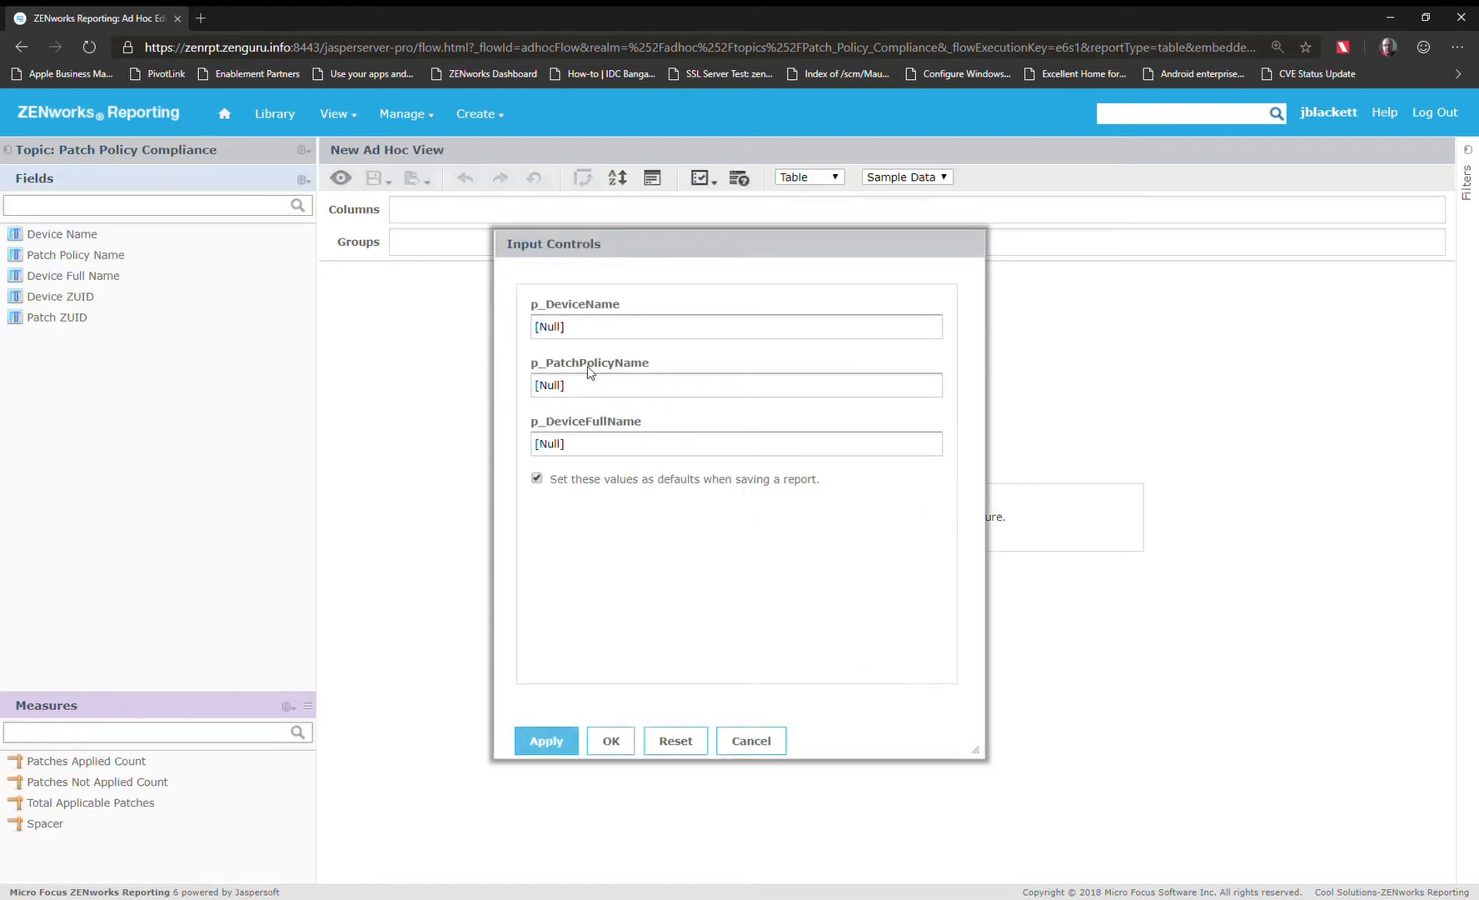
Set the p_DeviceName, p_PatchPolicyName and p_DeviceFullName input controls to the % wildcard and accept them.
type("%")
key("Tab")
type("%")
key("Tab")
type("%")
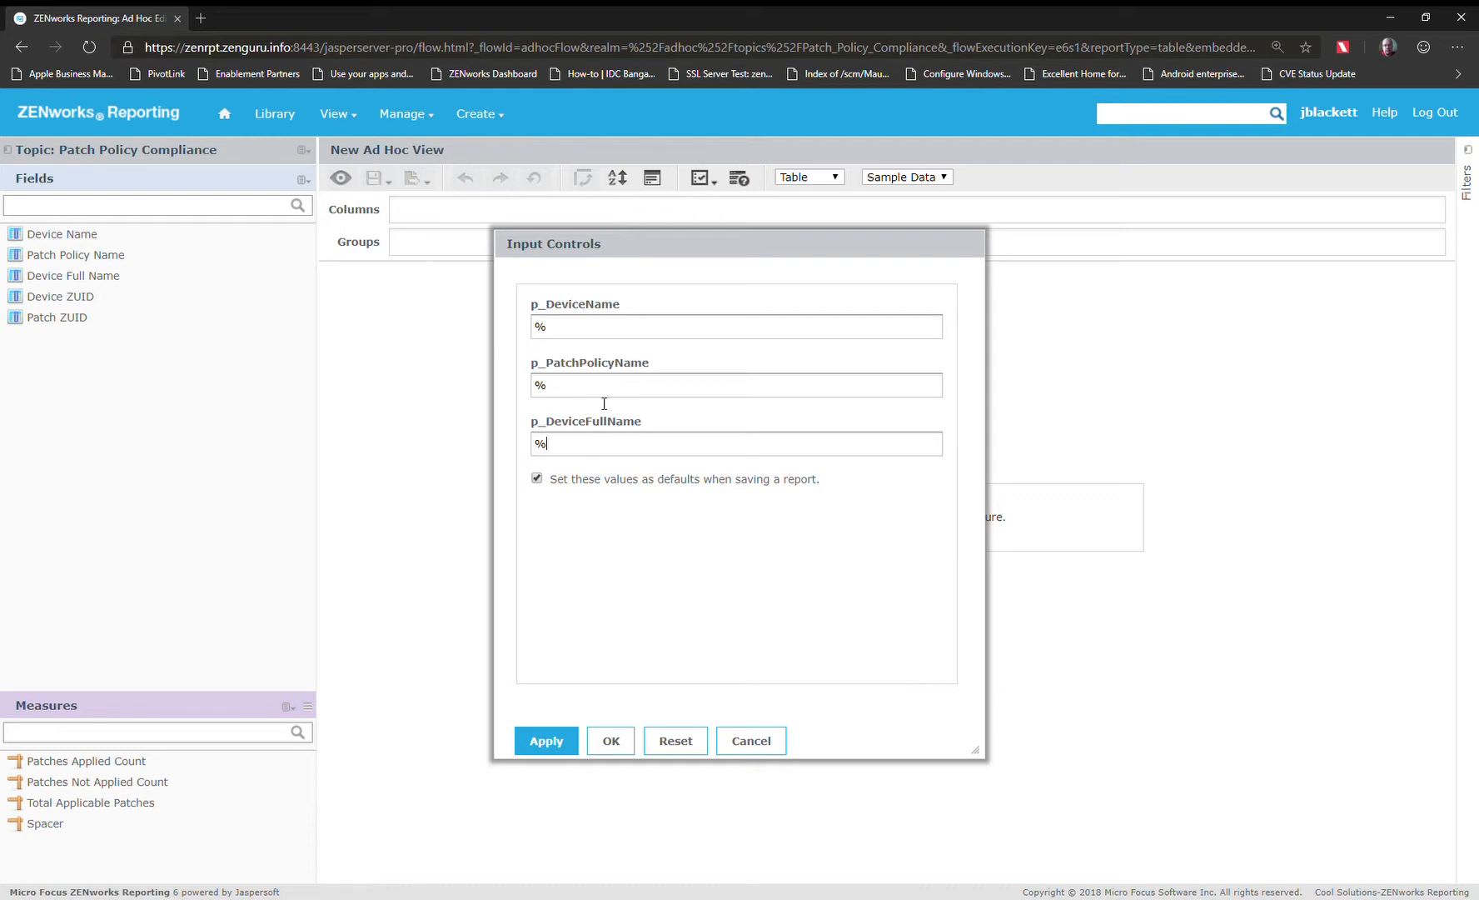
left_click(612, 740)
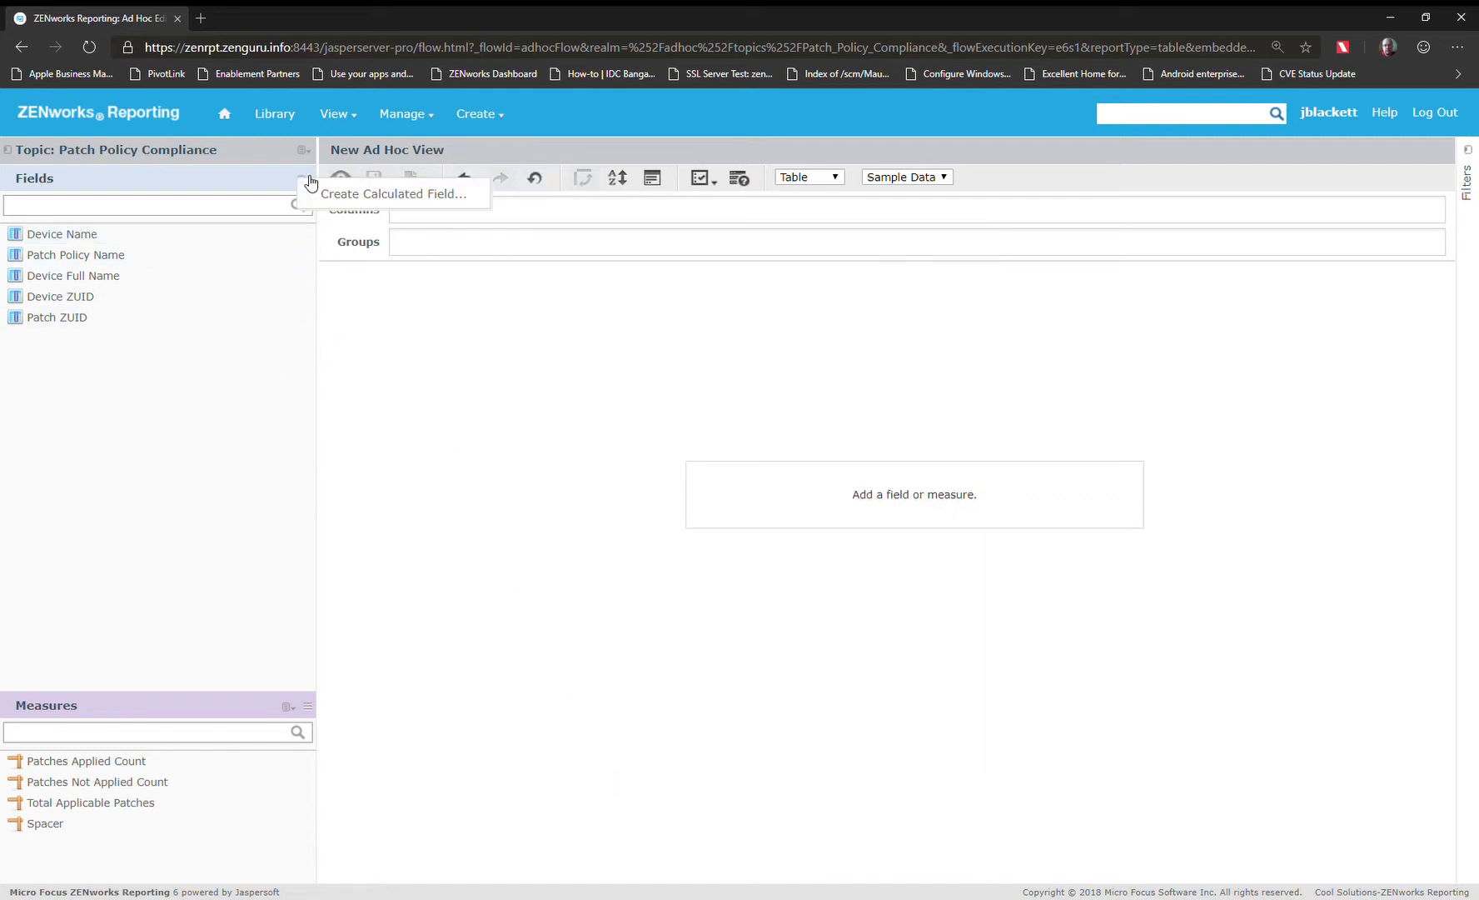
Start a new calculated measure and name it Compliance Percent.
left_click(305, 704)
left_click_drag(487, 278, 312, 274)
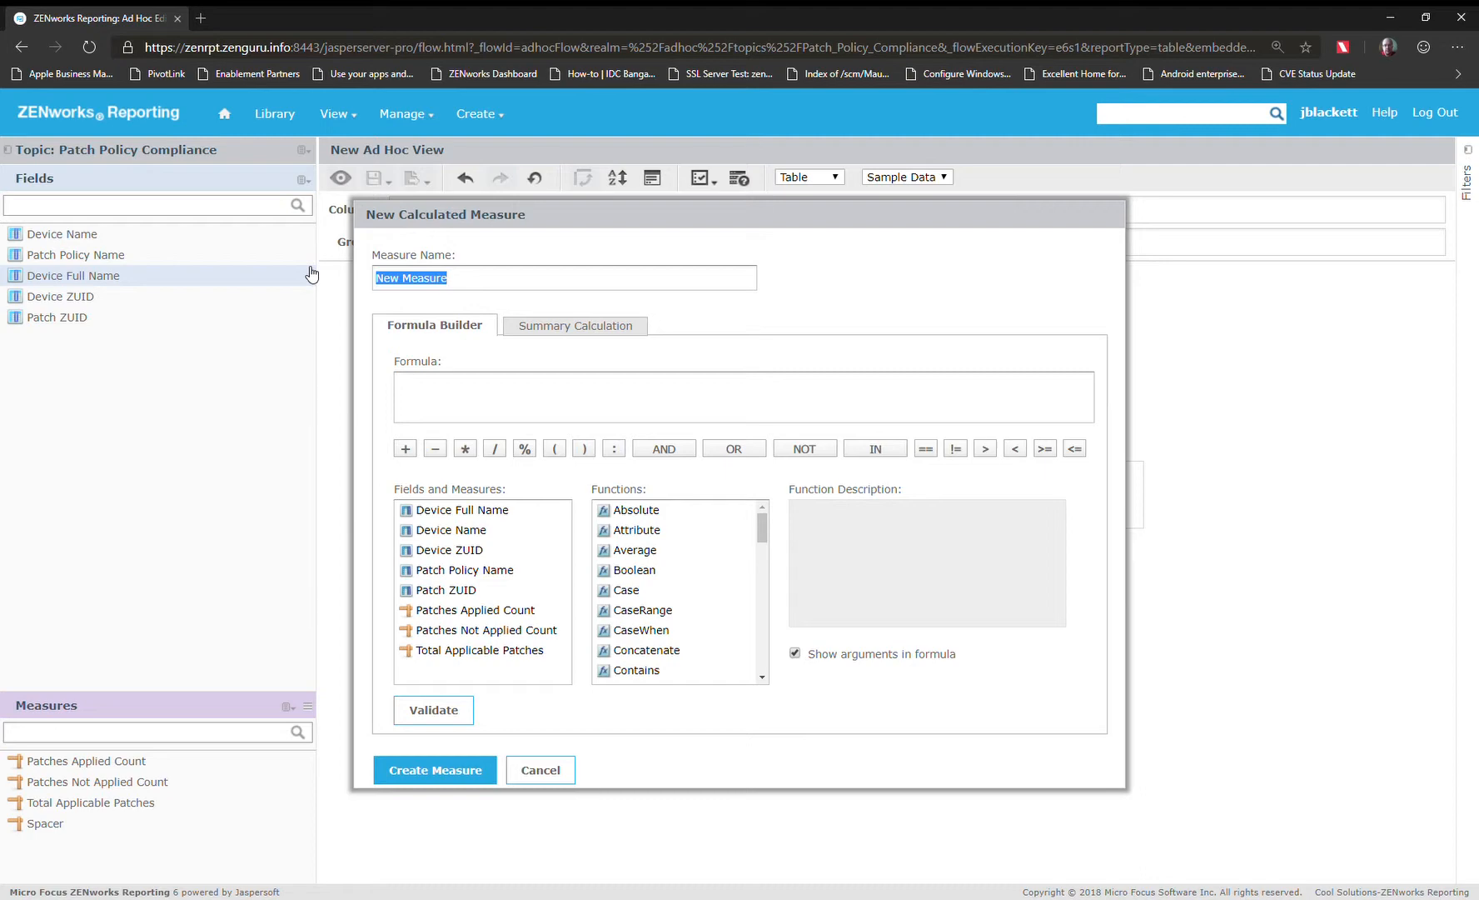
type("Complaince Percent")
double_click(397, 291)
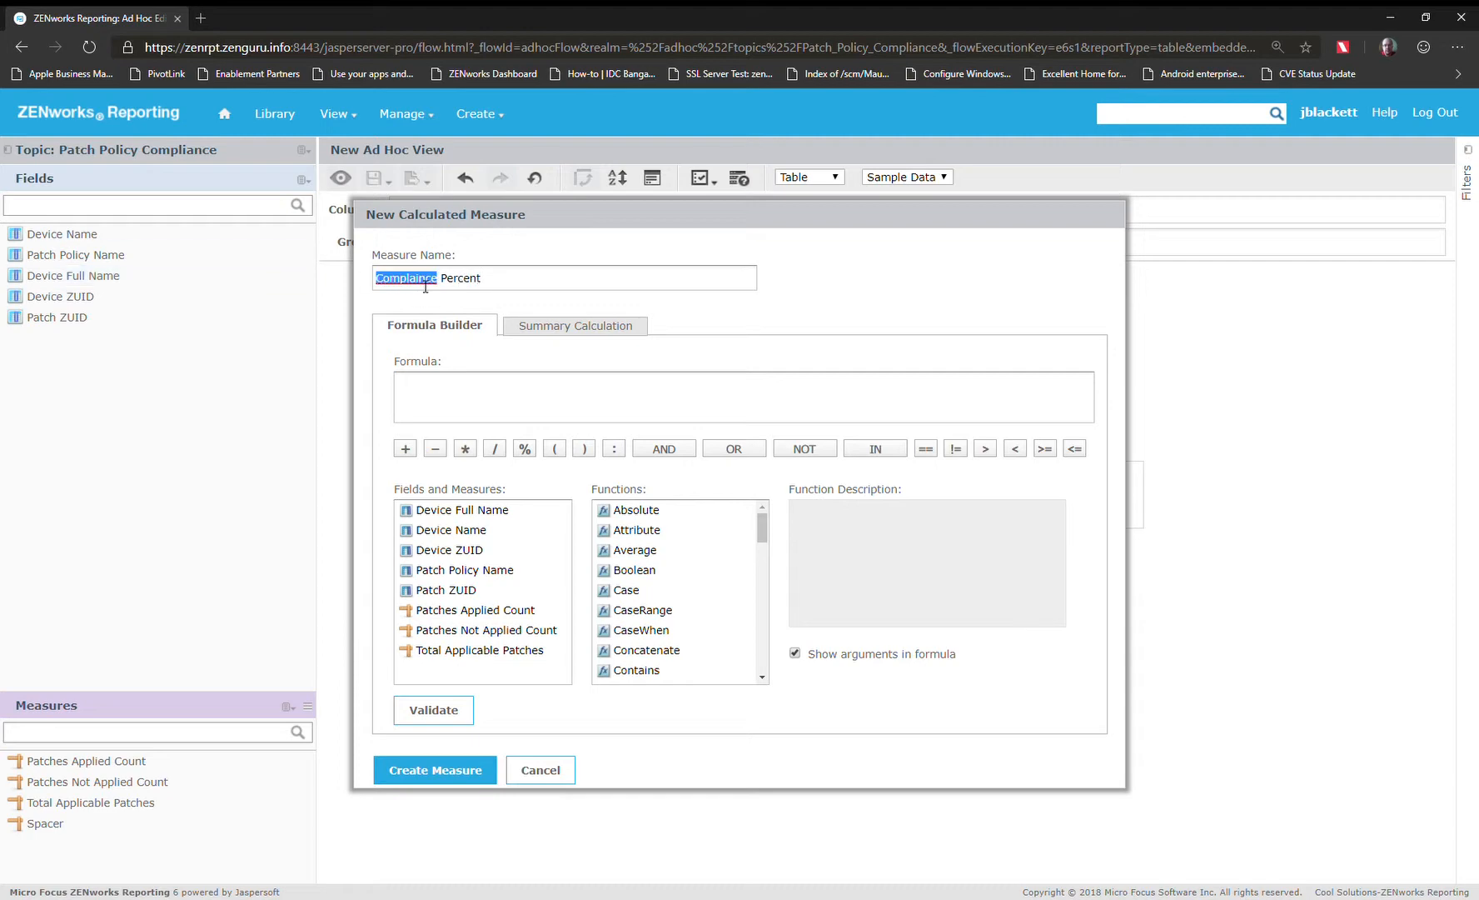
type("Complince")
key("Left")
key("Left")
key("Left")
type("a")
Create the measure with the formula ("Patches Applied Count" / "Total Applicable Patches")*100.
double_click(487, 612)
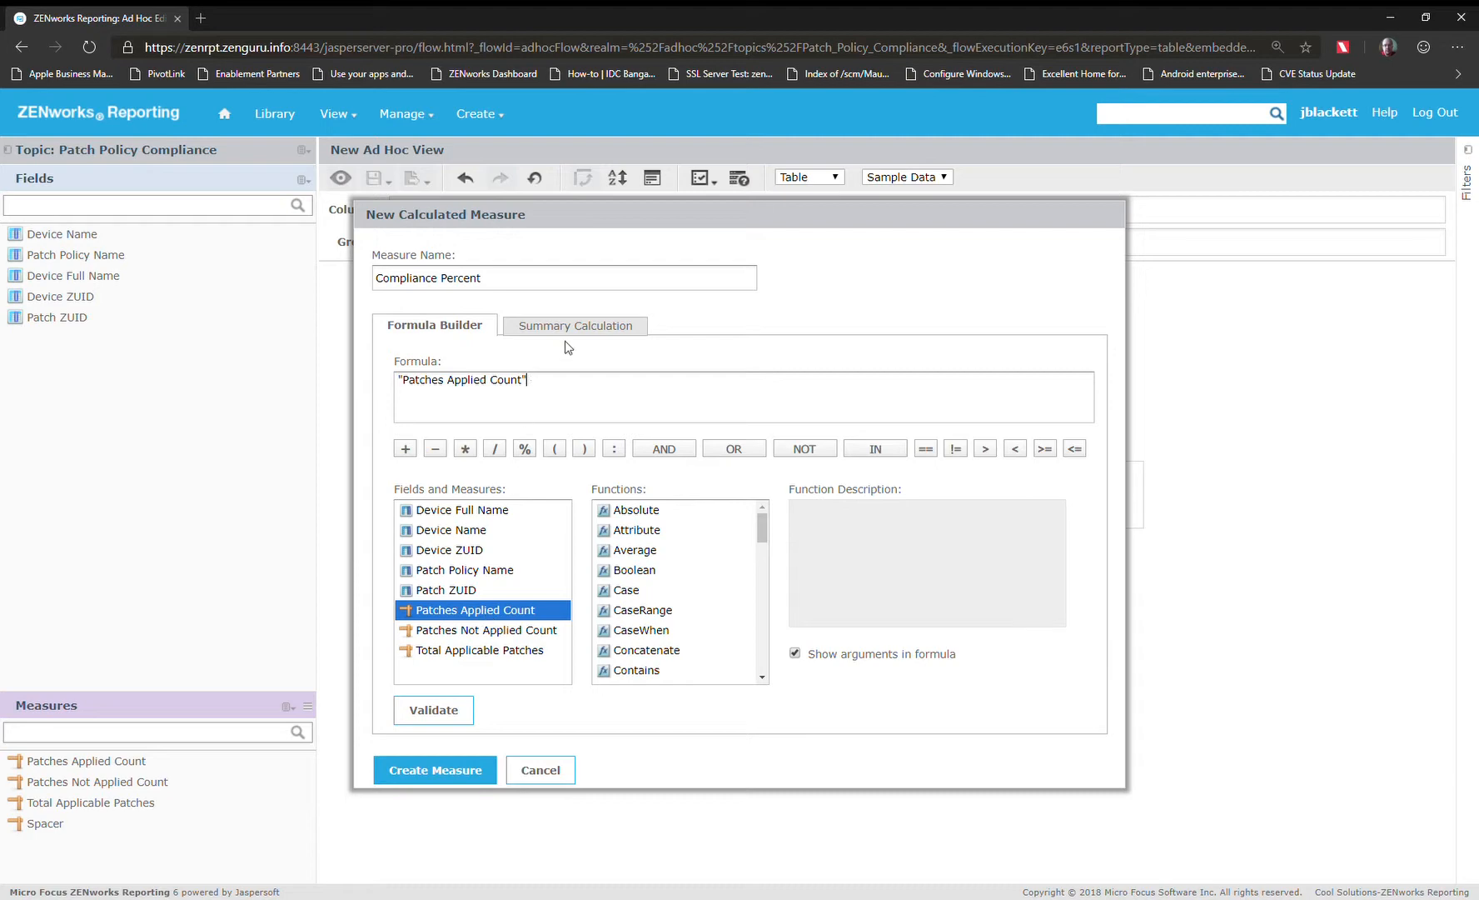
left_click(561, 419)
type("/")
double_click(480, 652)
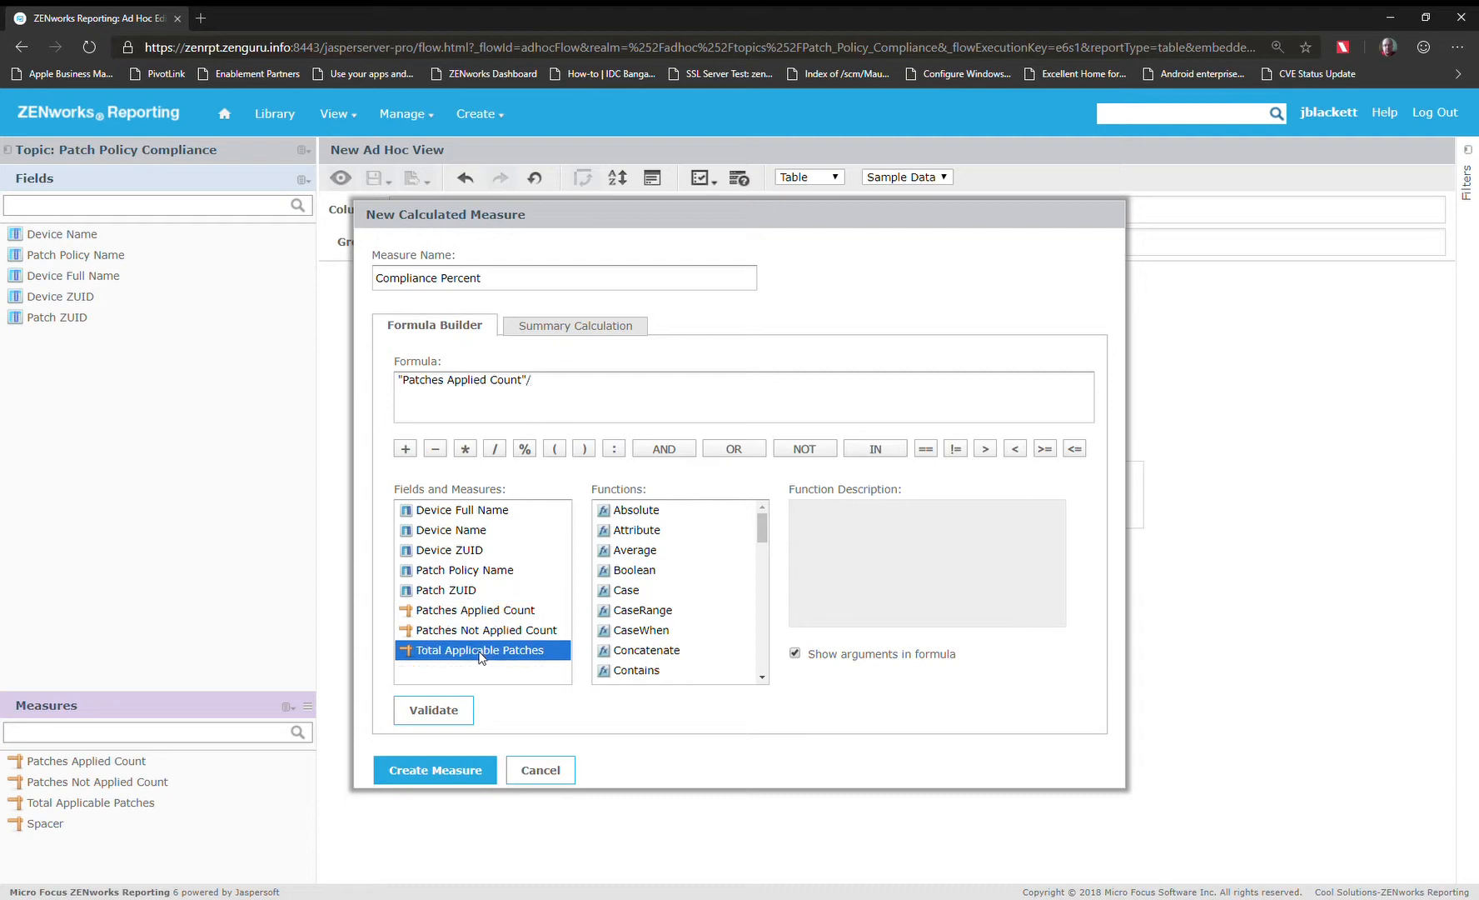
left_click(398, 381)
type("(")
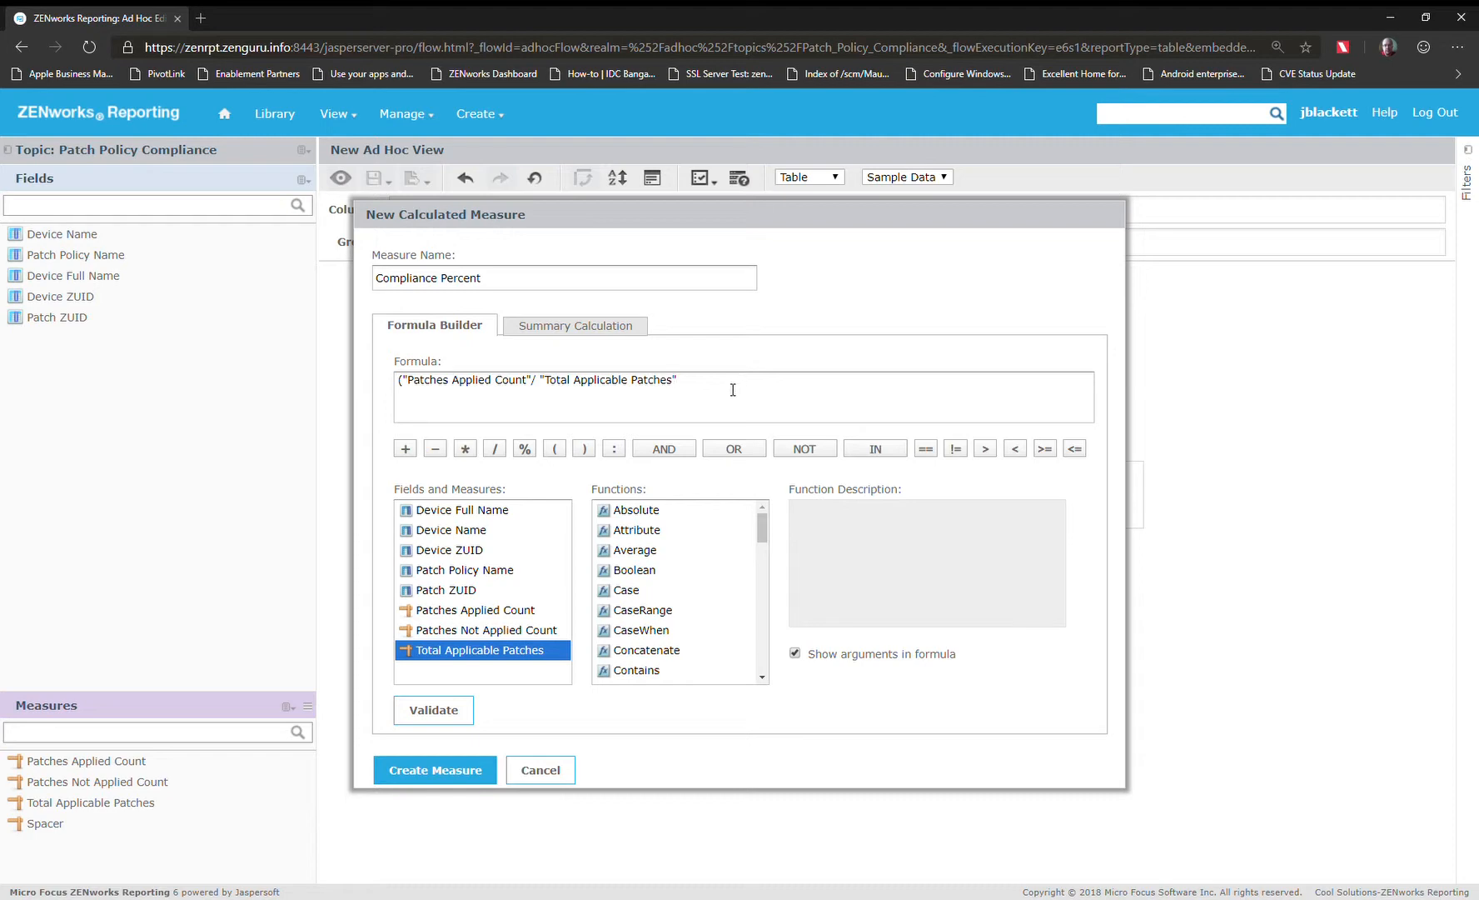
type("*100")
left_click(463, 777)
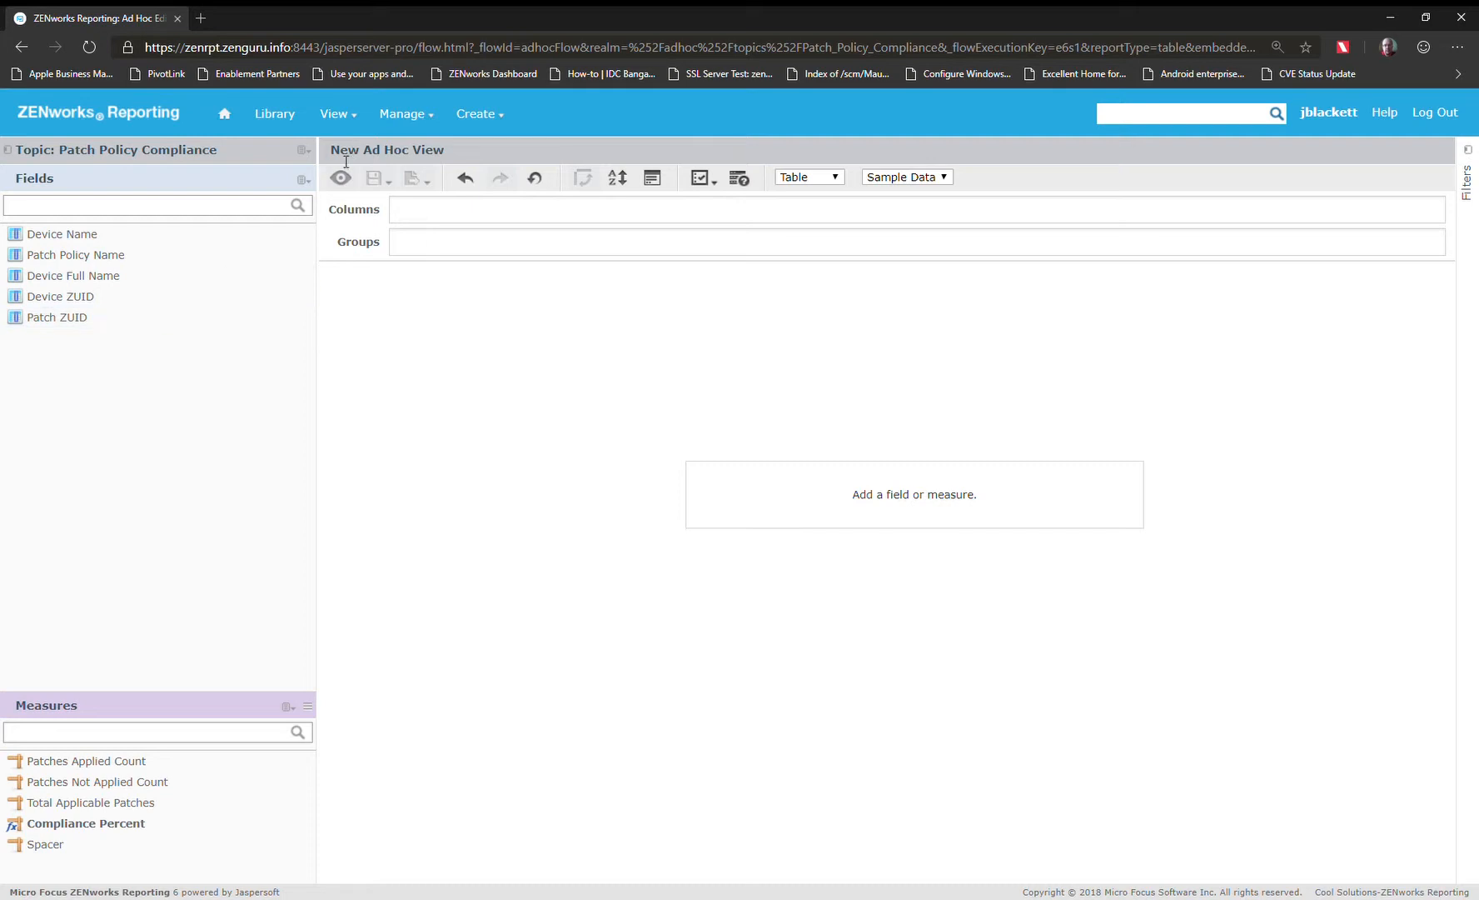
Start a new calculated field and name it Compliance Status.
left_click(308, 183)
left_click(392, 193)
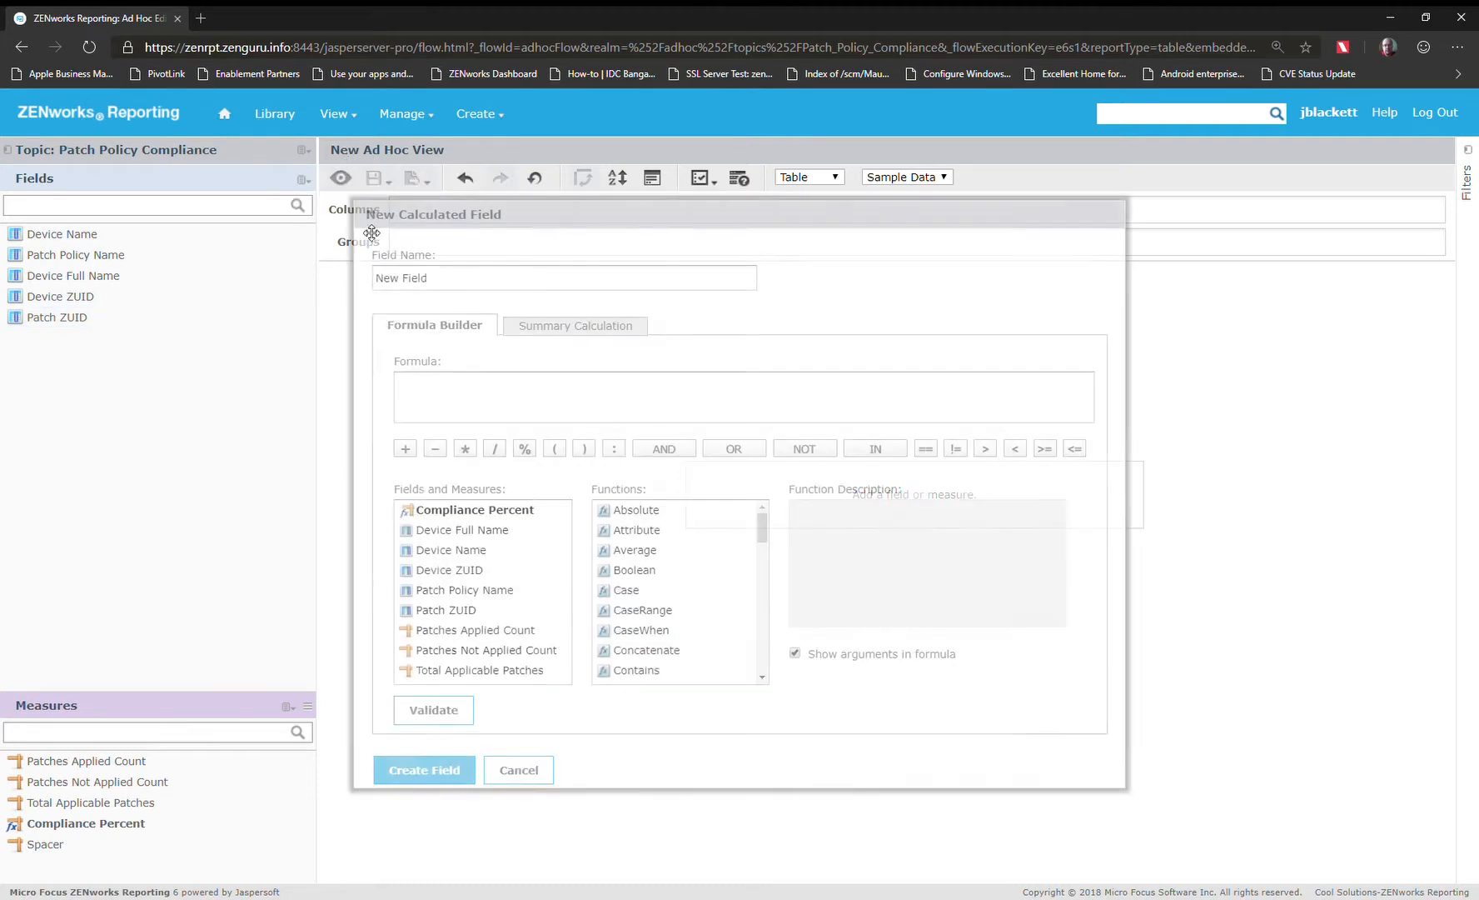
left_click_drag(474, 287, 385, 279)
type("Complia")
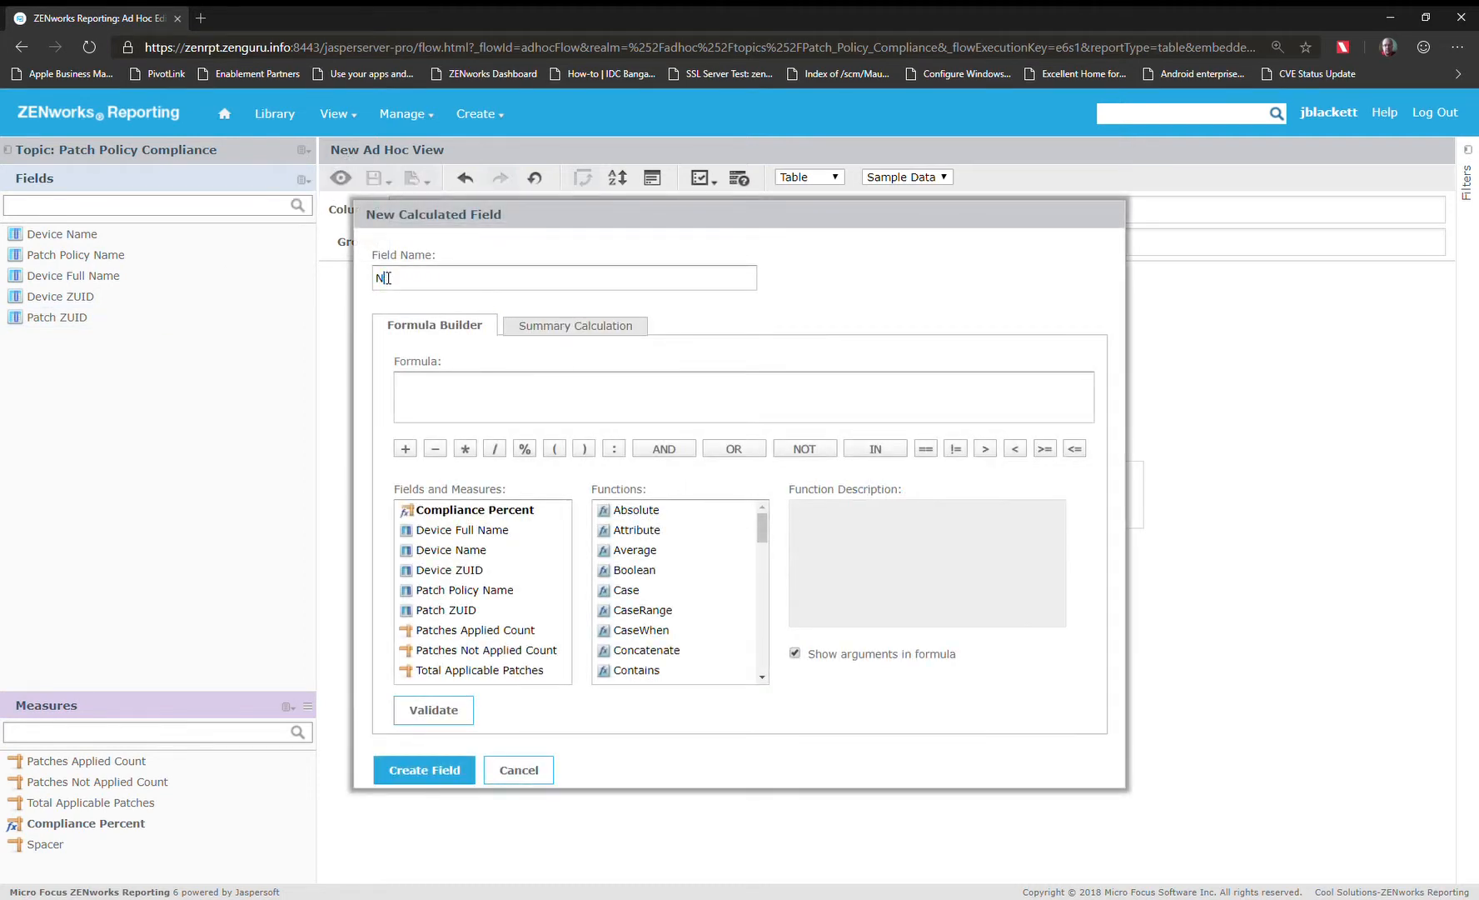
type("nce Status")
Create the field with the formula IF("Compliance Percent"==100,'Compliant','Not Compliant').
left_click(494, 408)
type("IF(")
left_click(451, 512)
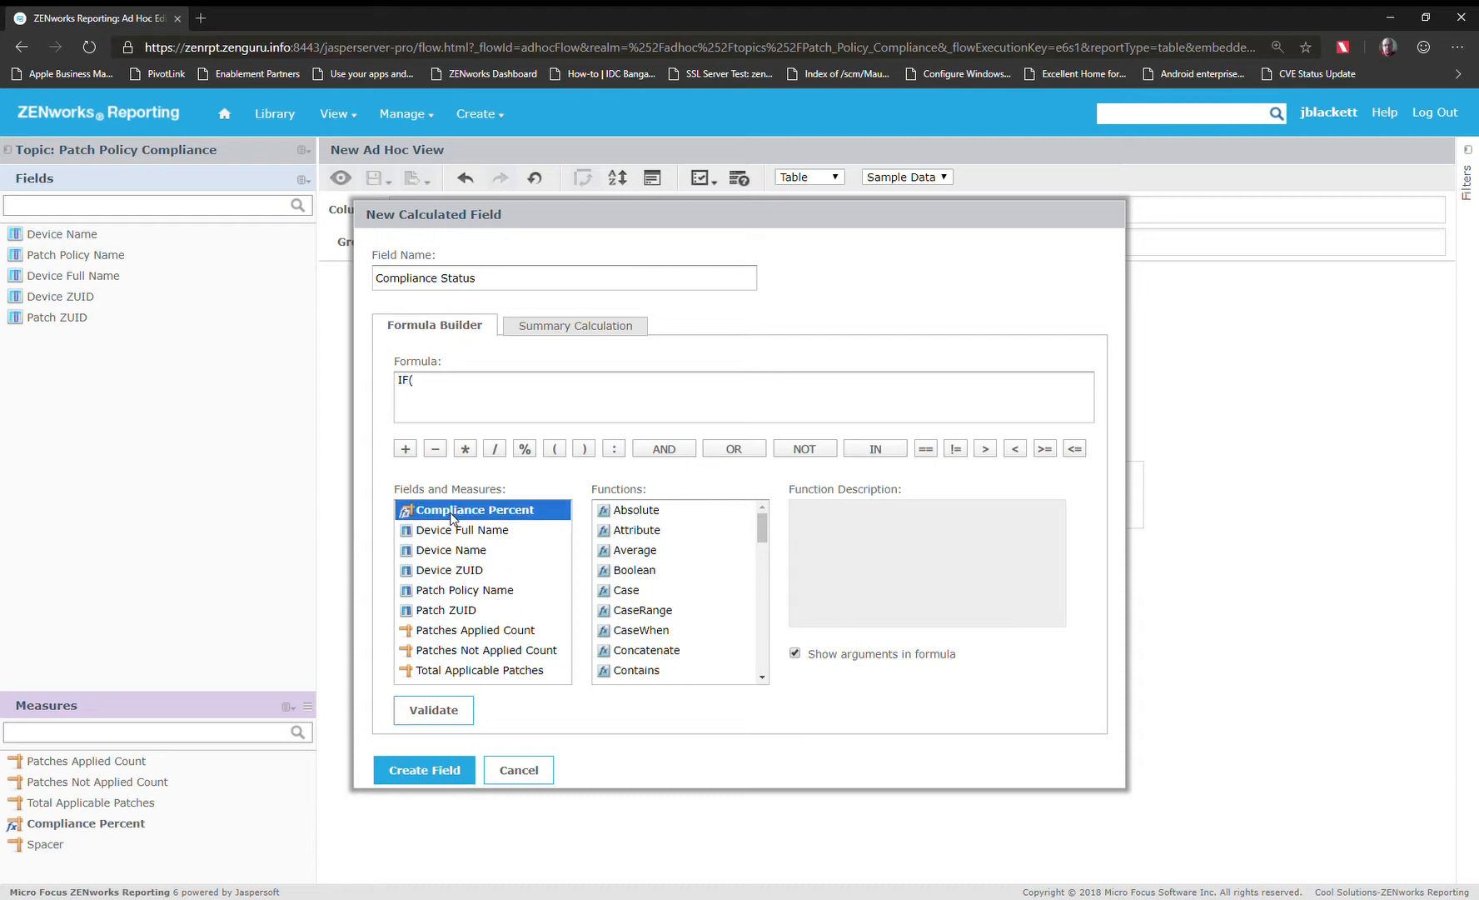
double_click(450, 515)
type("==10")
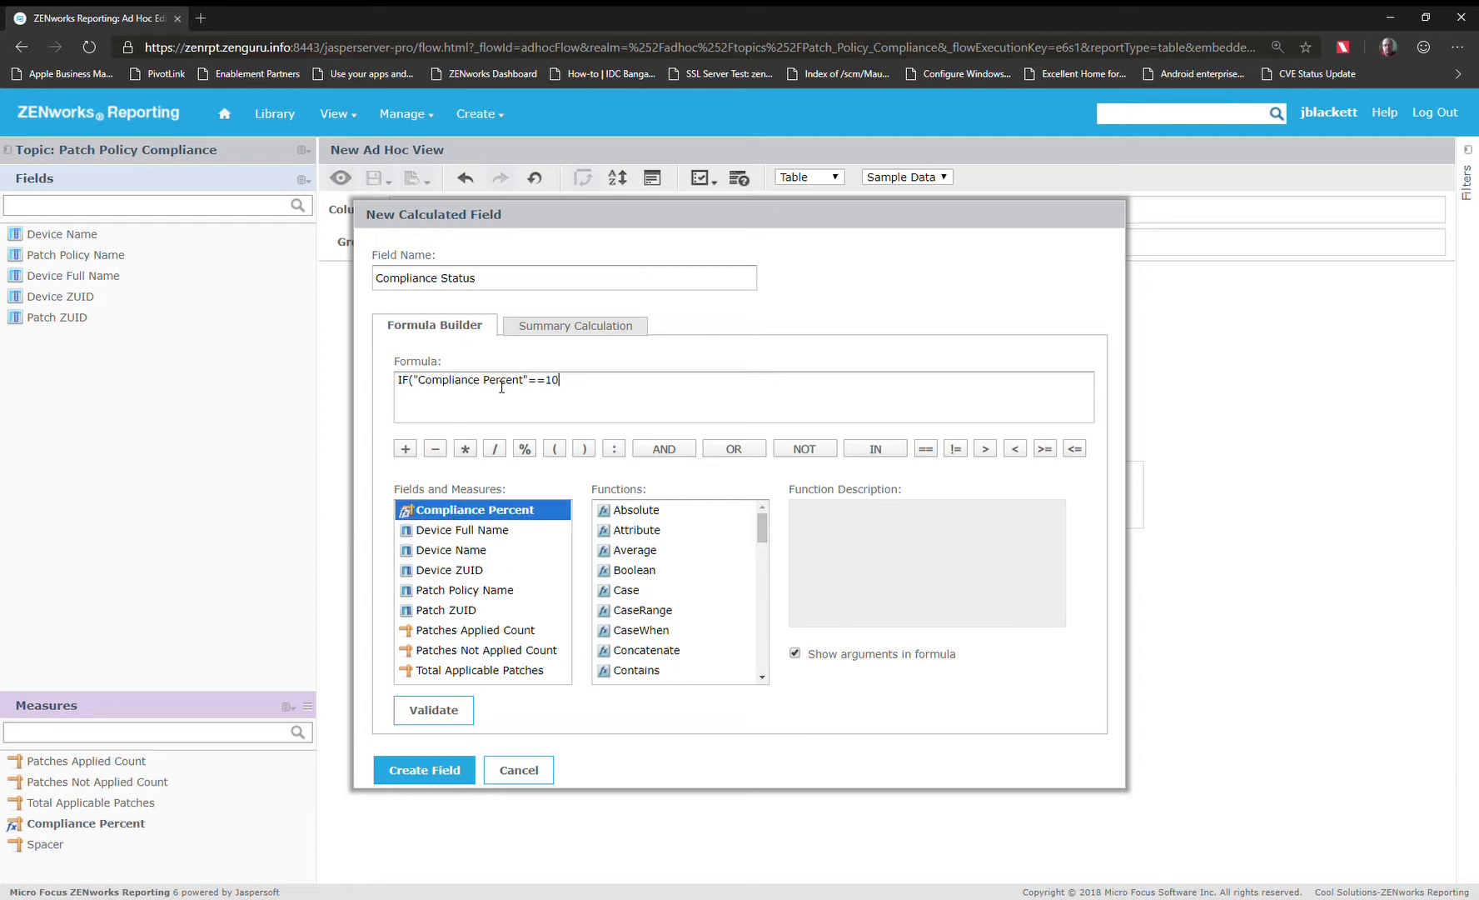
type("0,'Compliant','Not Compliant')")
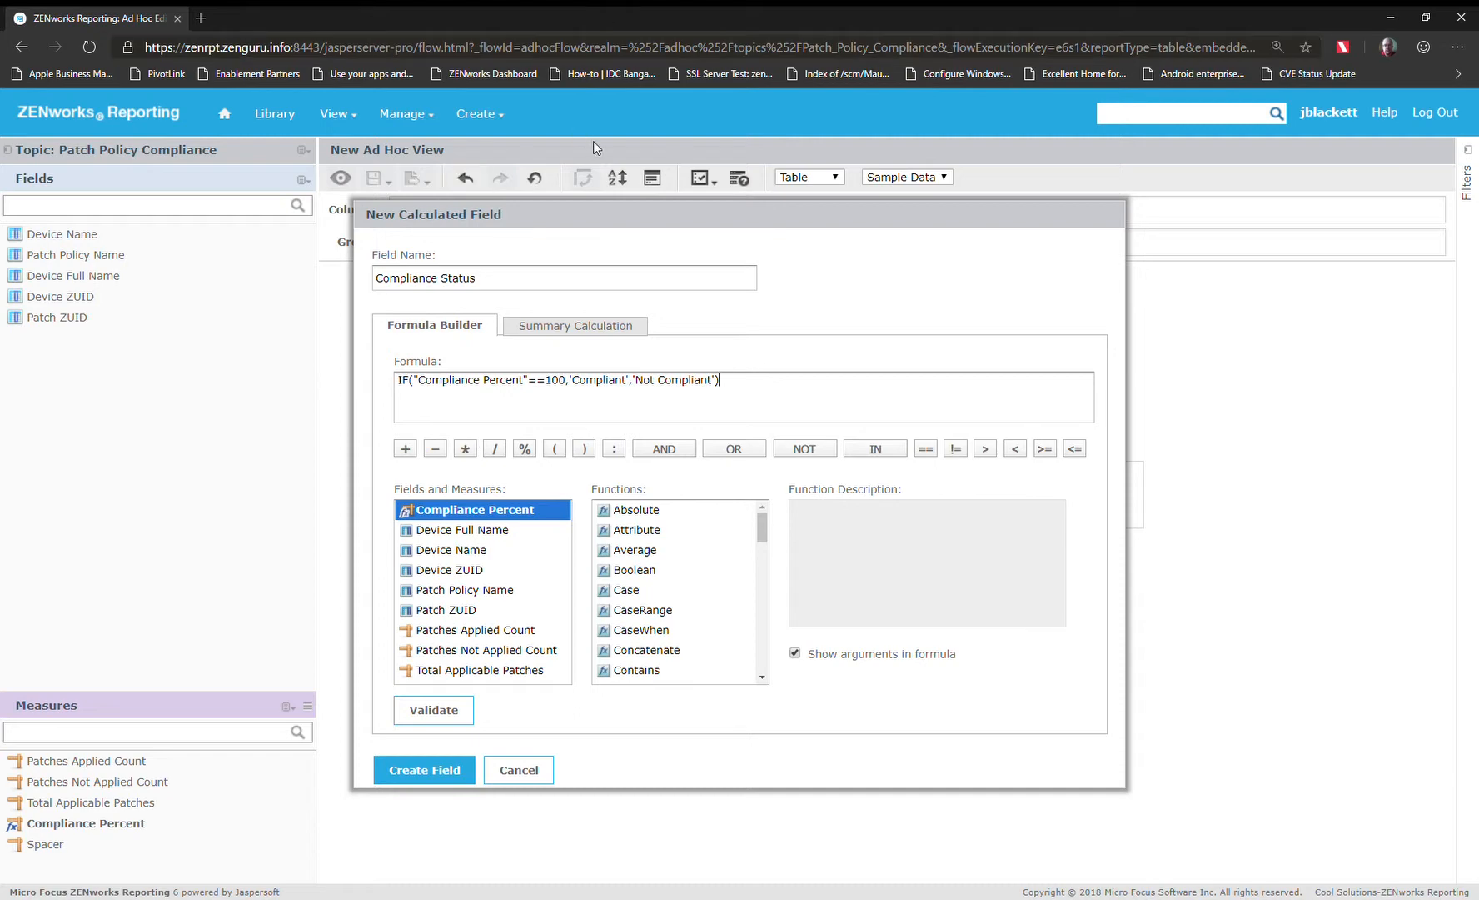
left_click(464, 777)
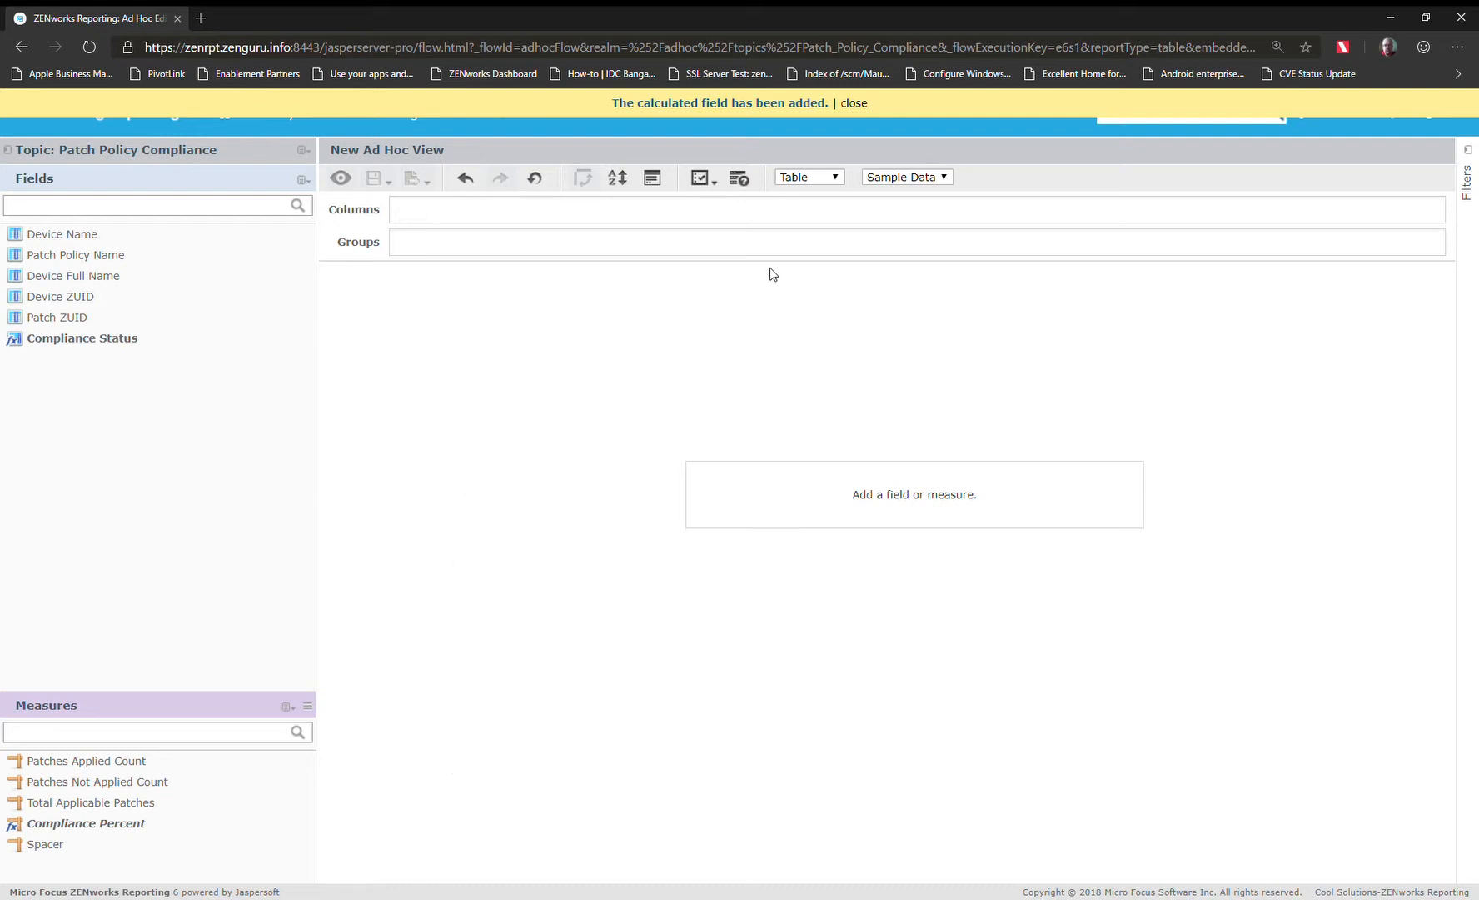
Switch the view to a chart with Patch Policy Name as columns and Compliance Status as rows.
left_click(830, 177)
left_click(833, 208)
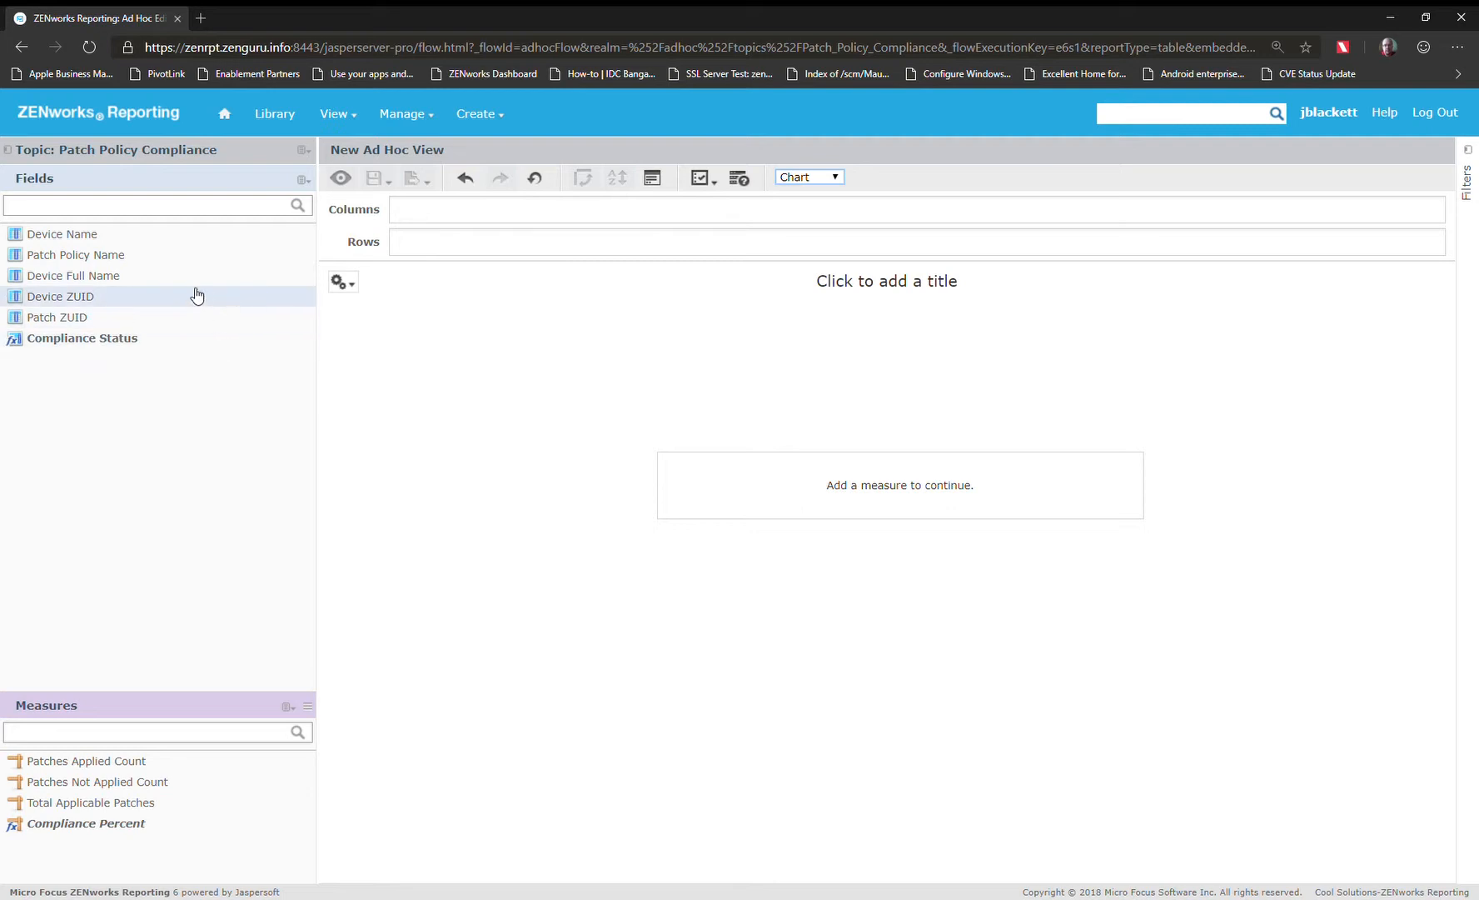
right_click(146, 258)
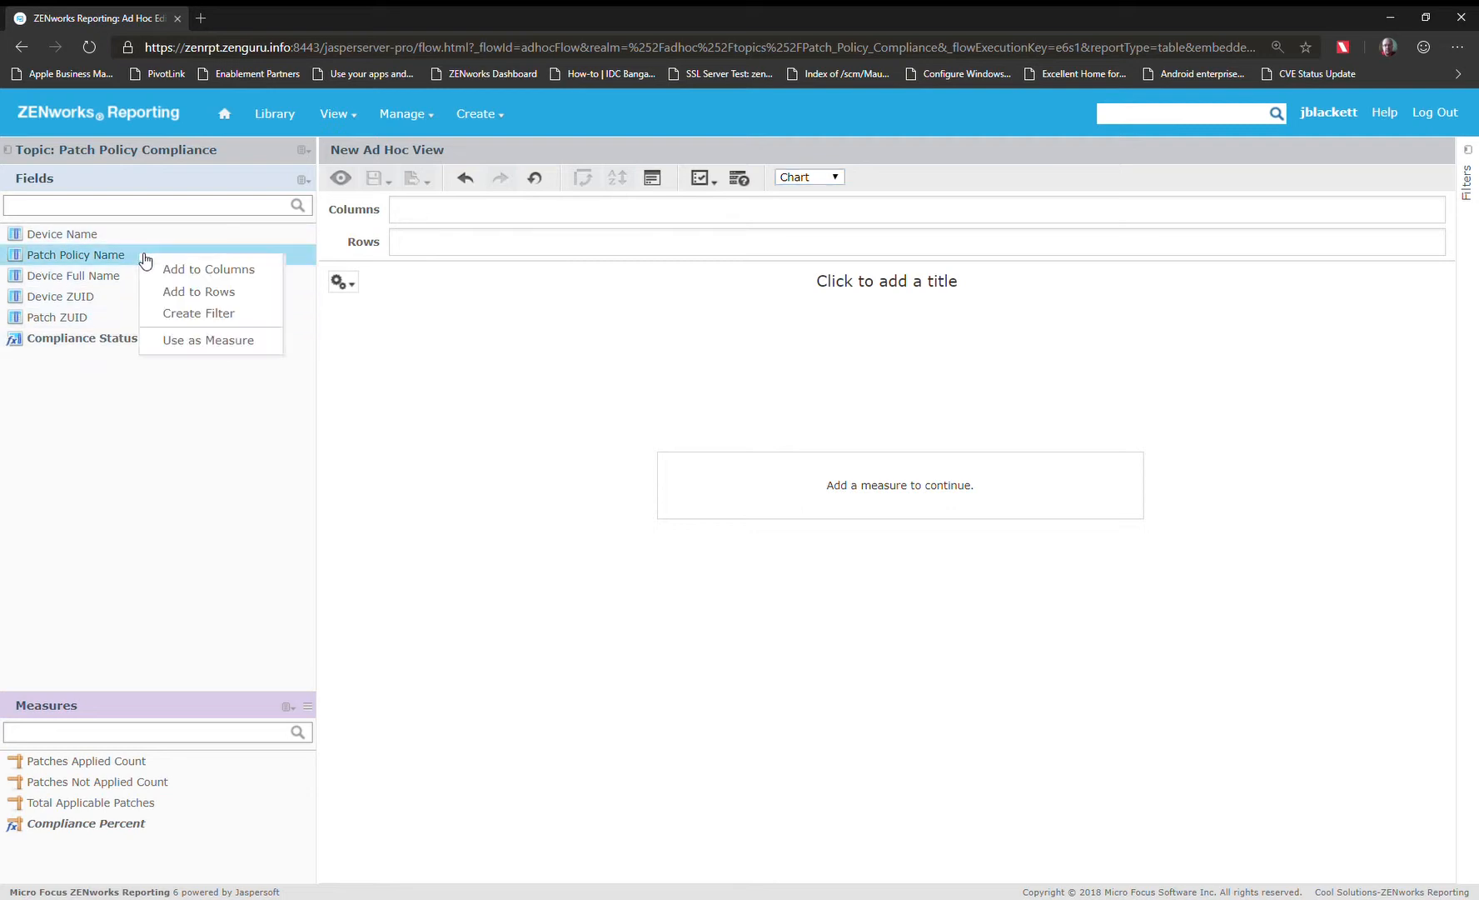
left_click(219, 268)
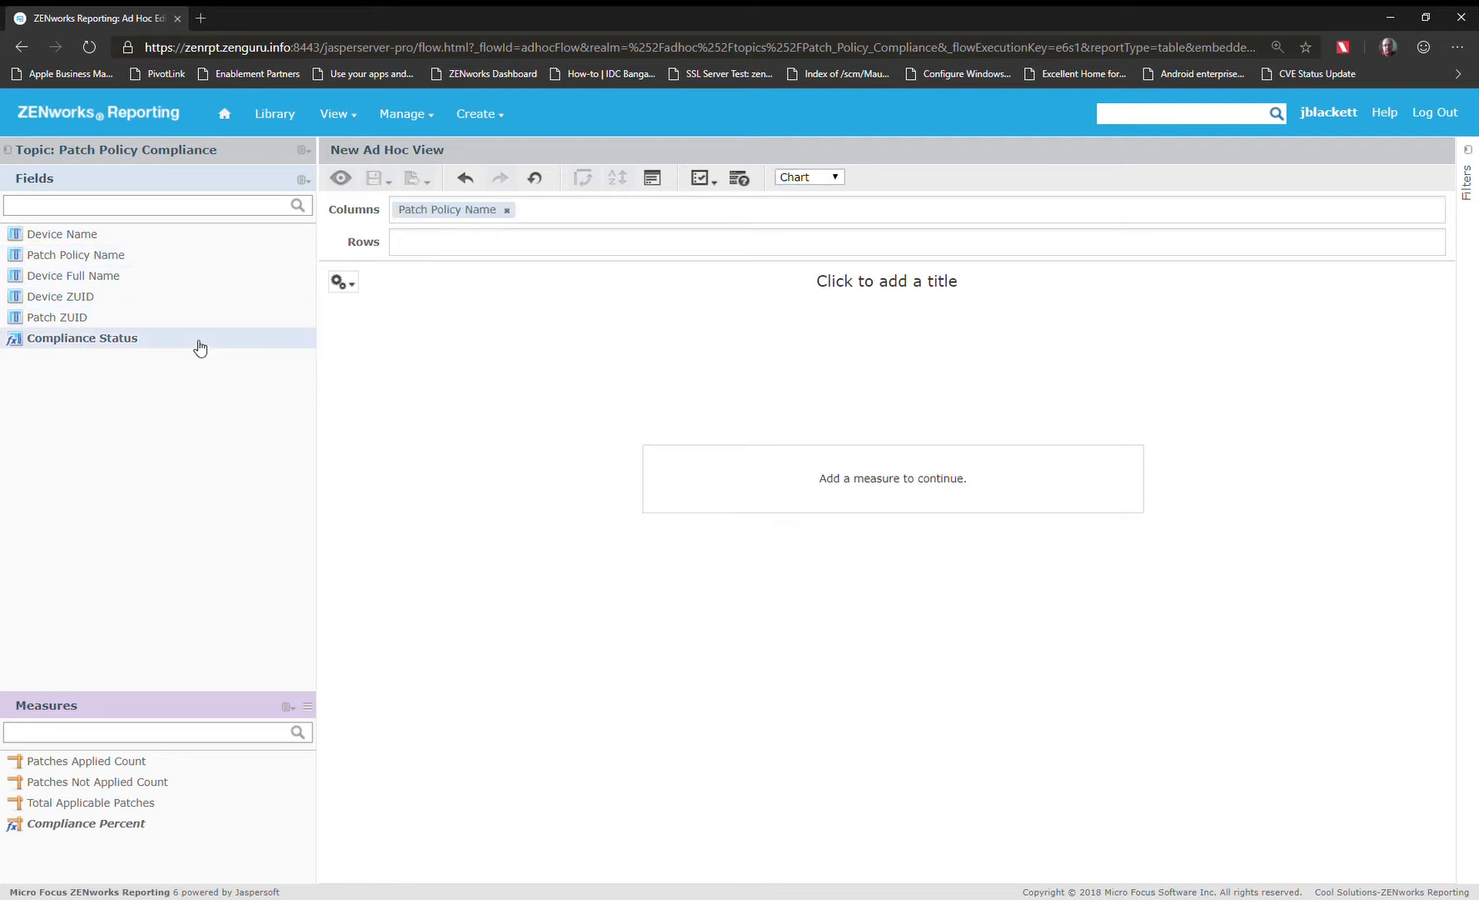
right_click(92, 336)
left_click(145, 371)
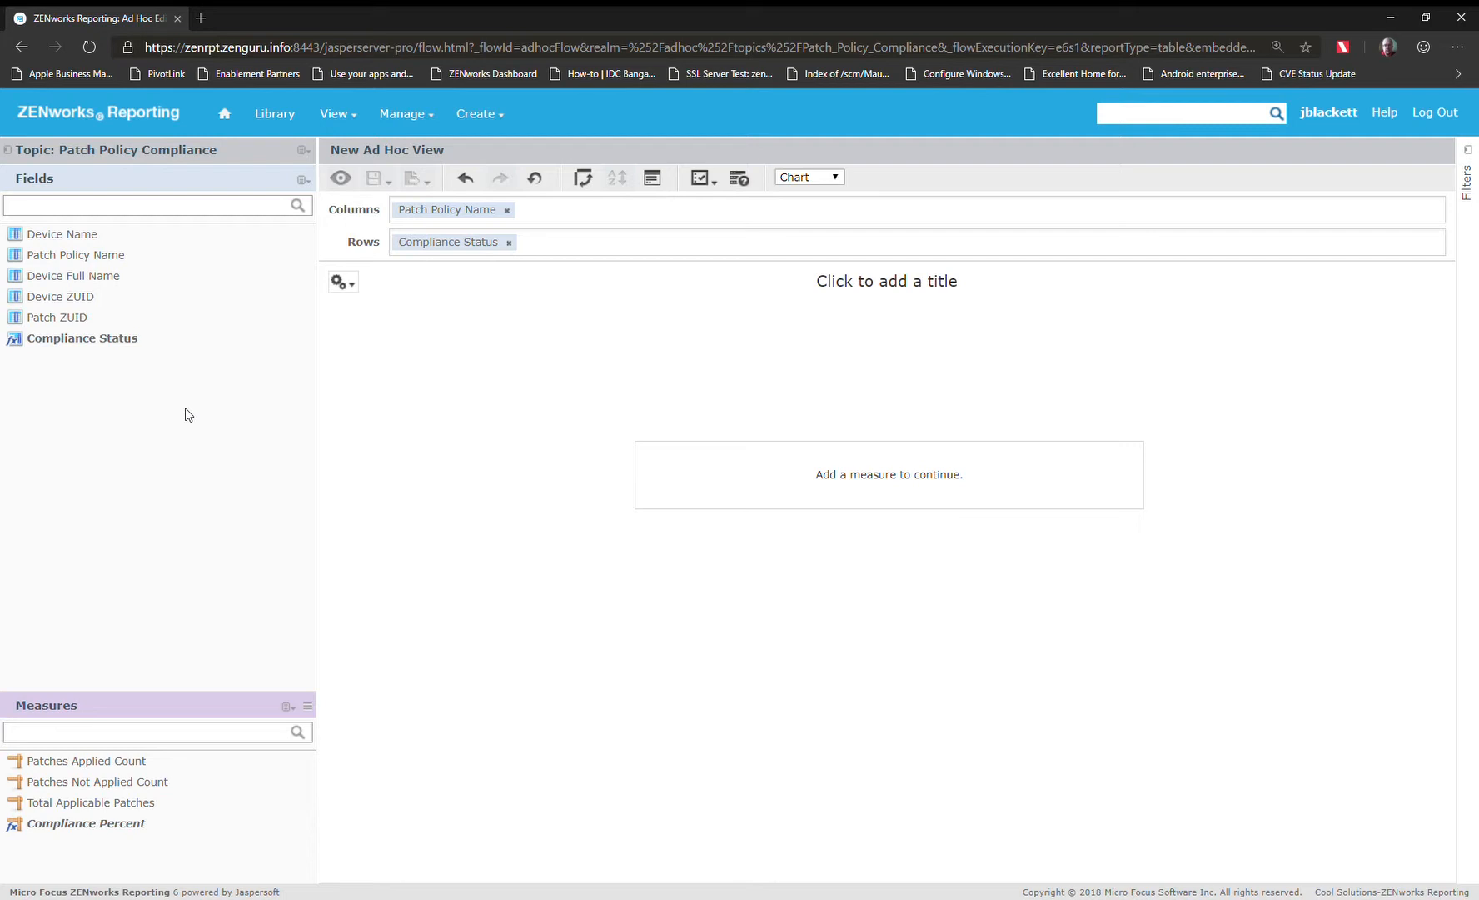
Convert the Device ZUID field to a measure and add it to the chart's rows.
right_click(81, 298)
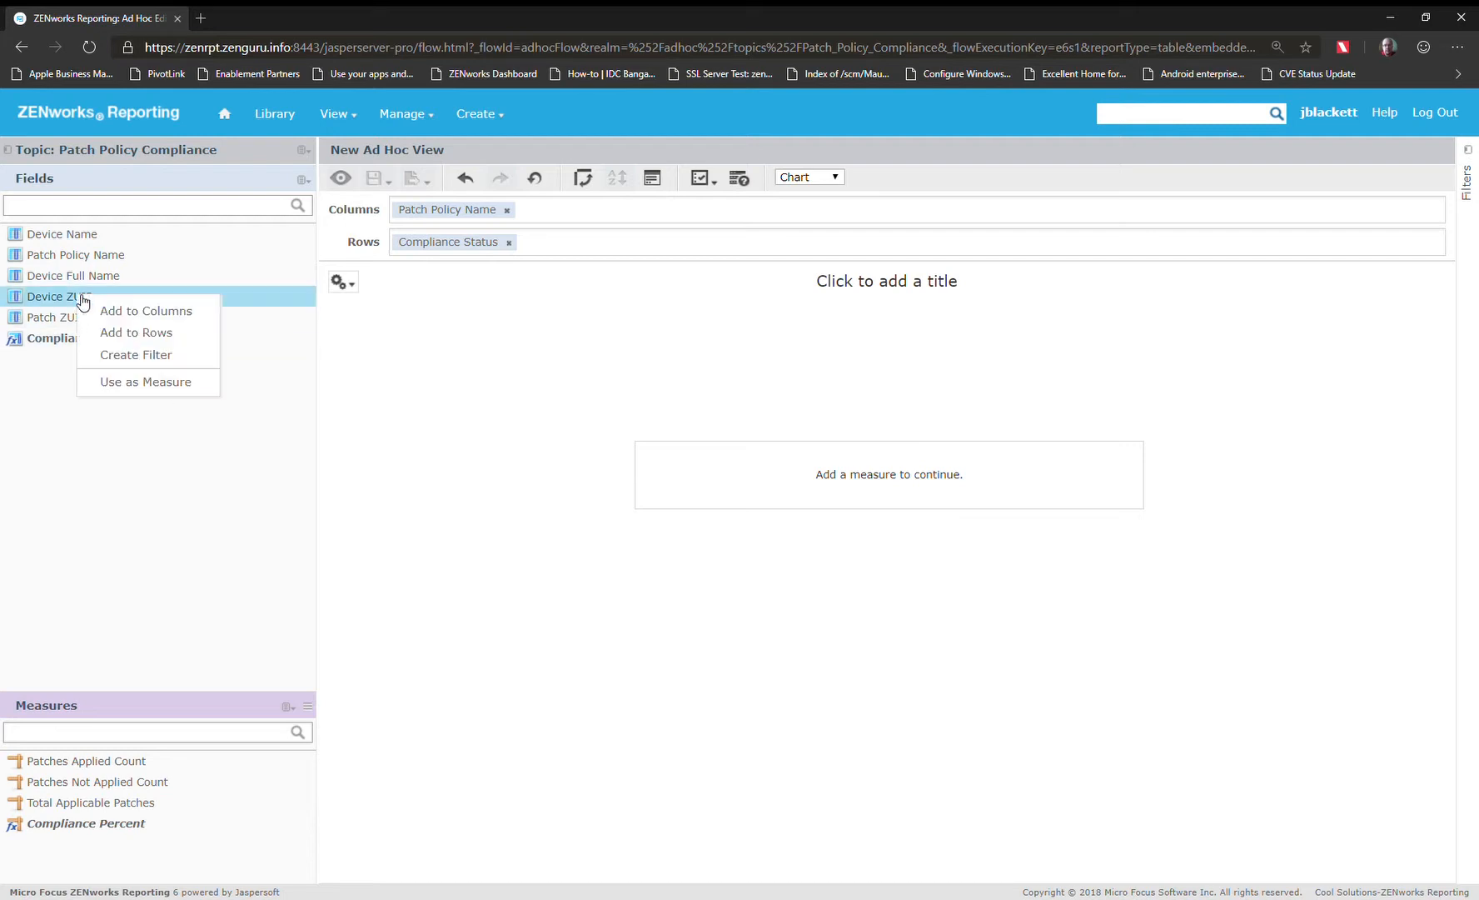
left_click(79, 300)
right_click(73, 297)
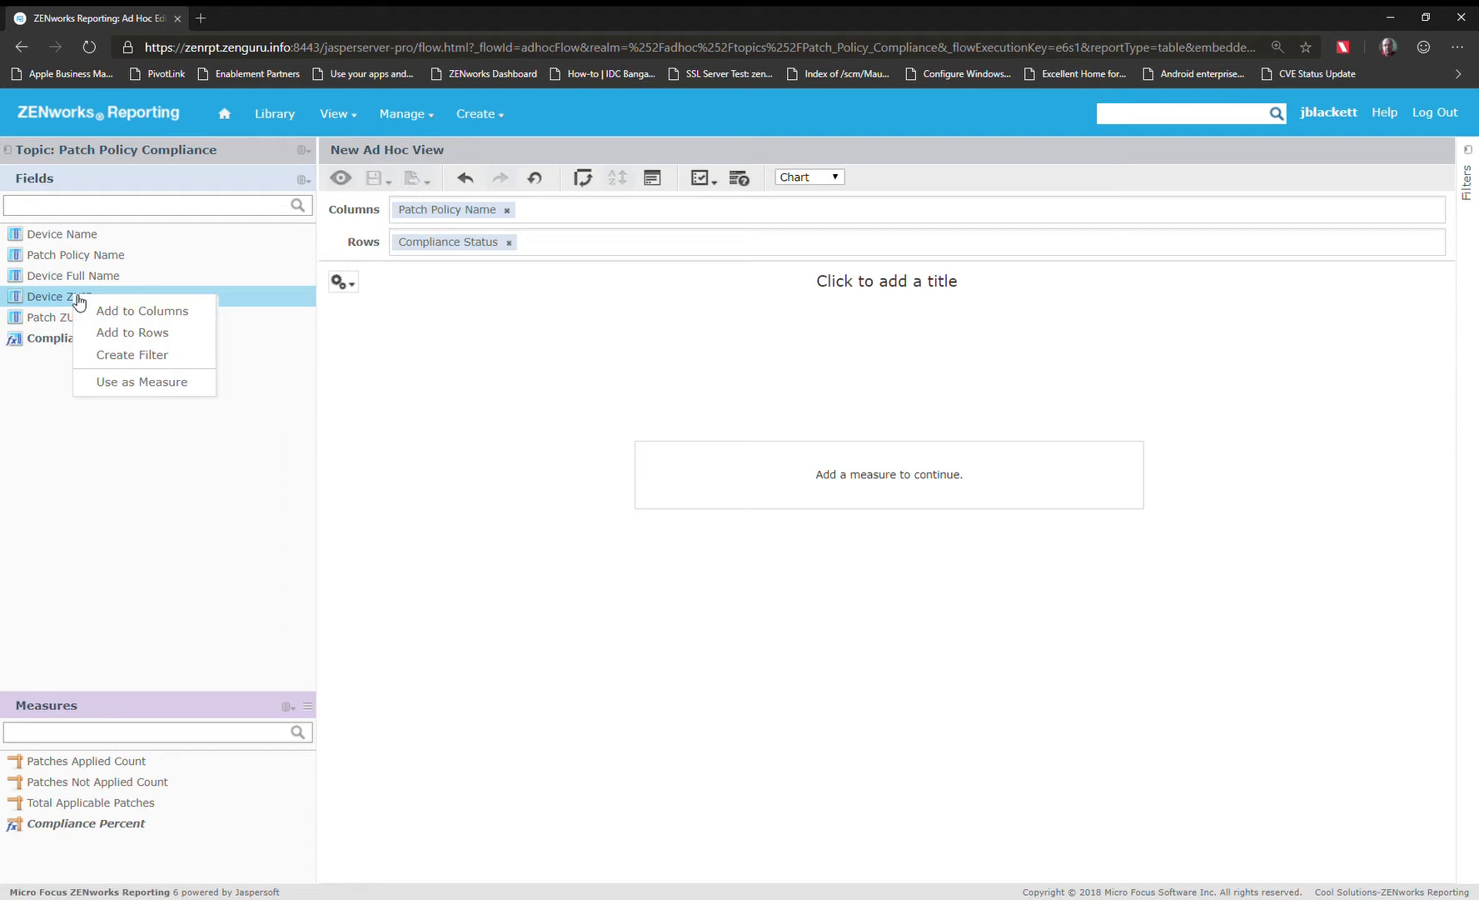
left_click(142, 381)
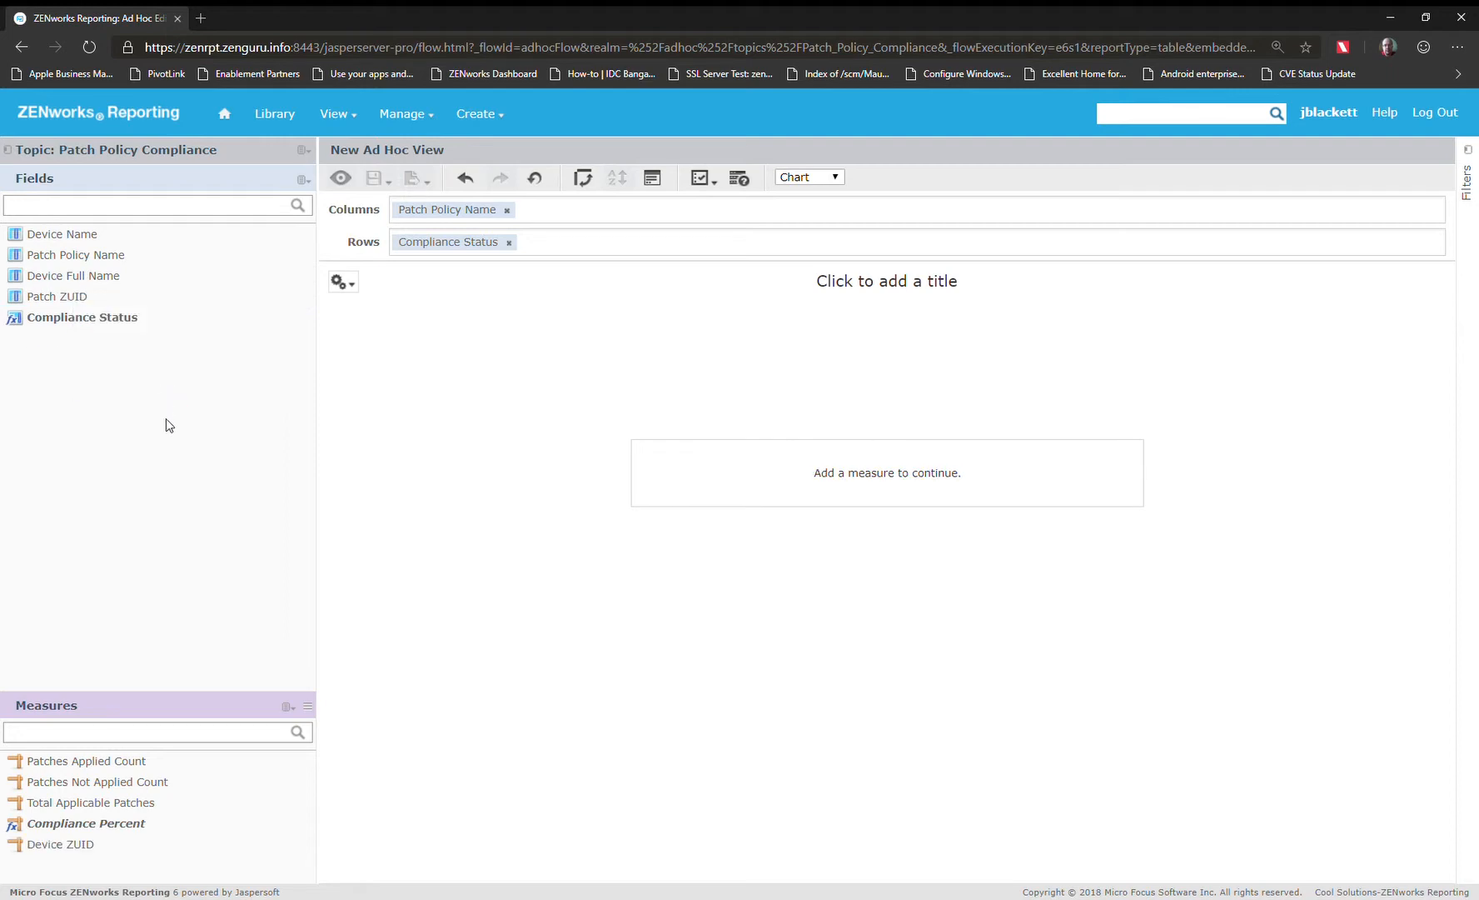
right_click(95, 845)
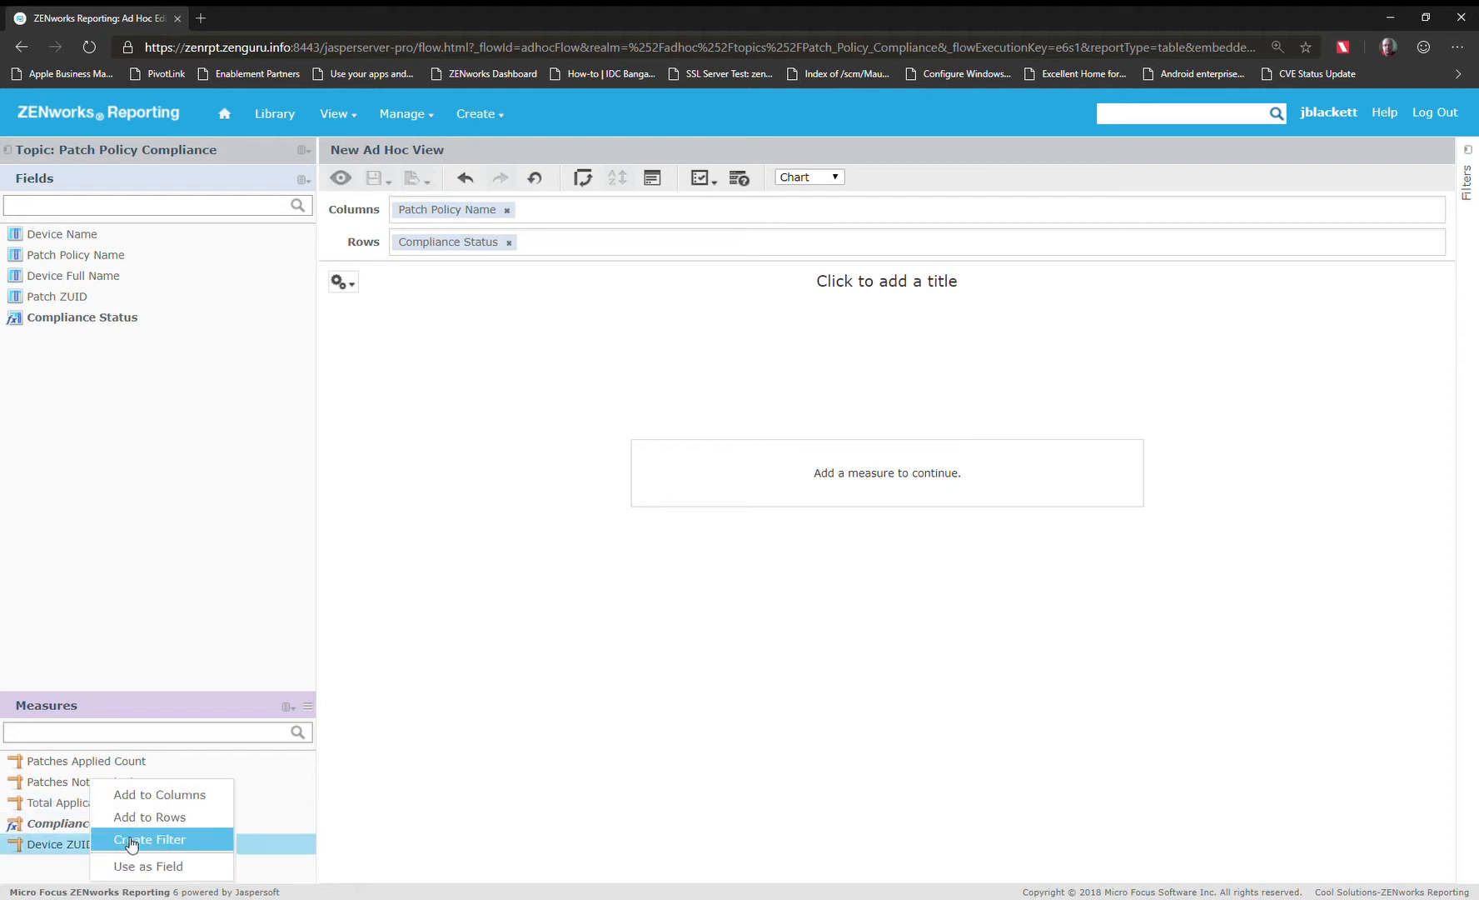
left_click(154, 817)
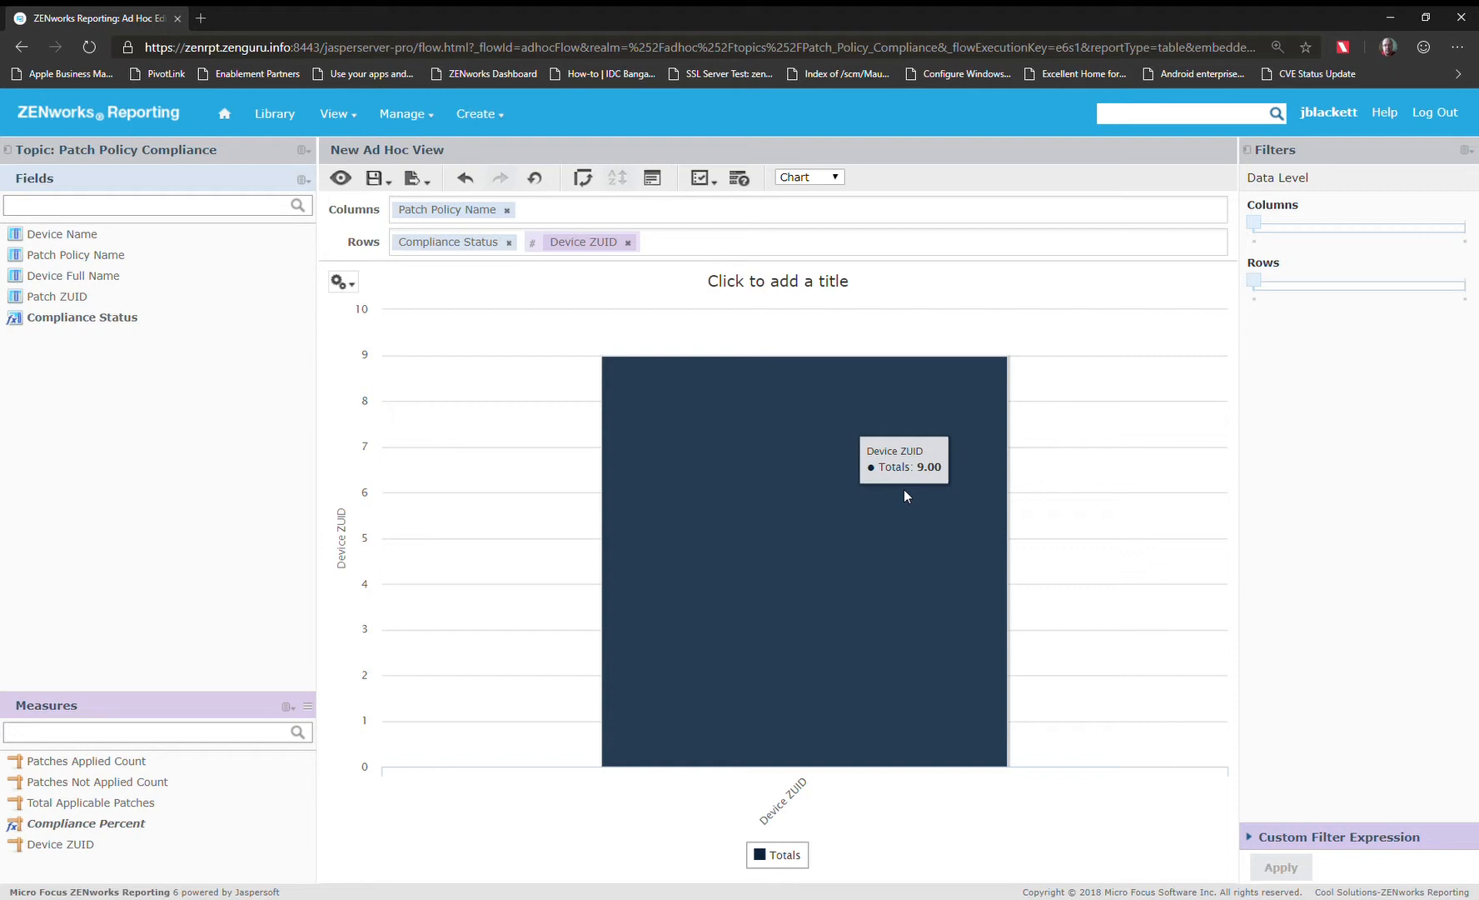
Raise the column and row data levels to their maximum and change the chart type to a standard pie.
left_click(1454, 228)
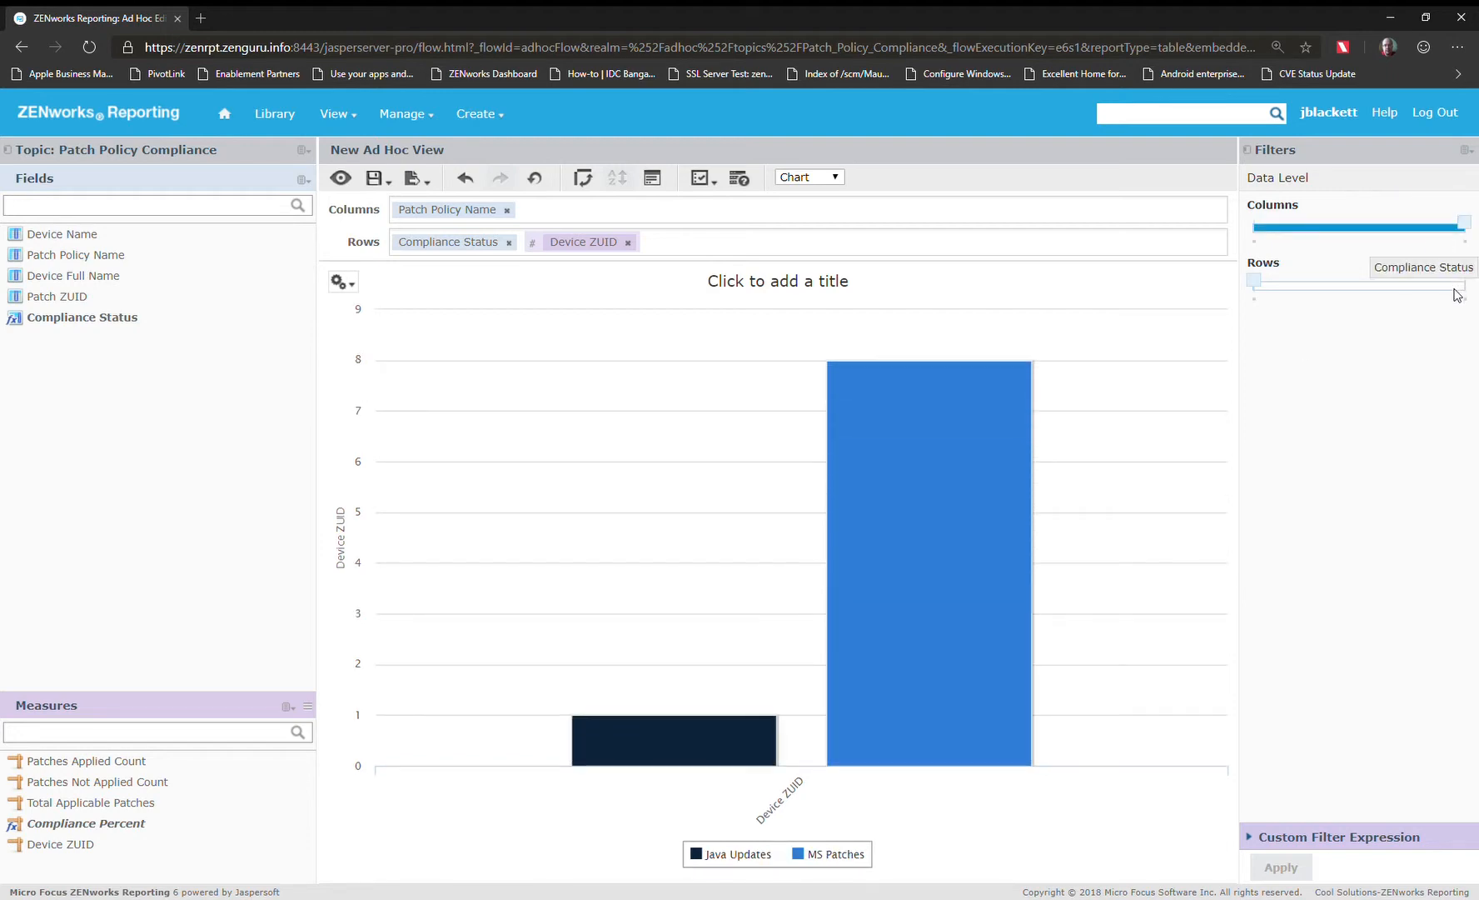
left_click(1461, 282)
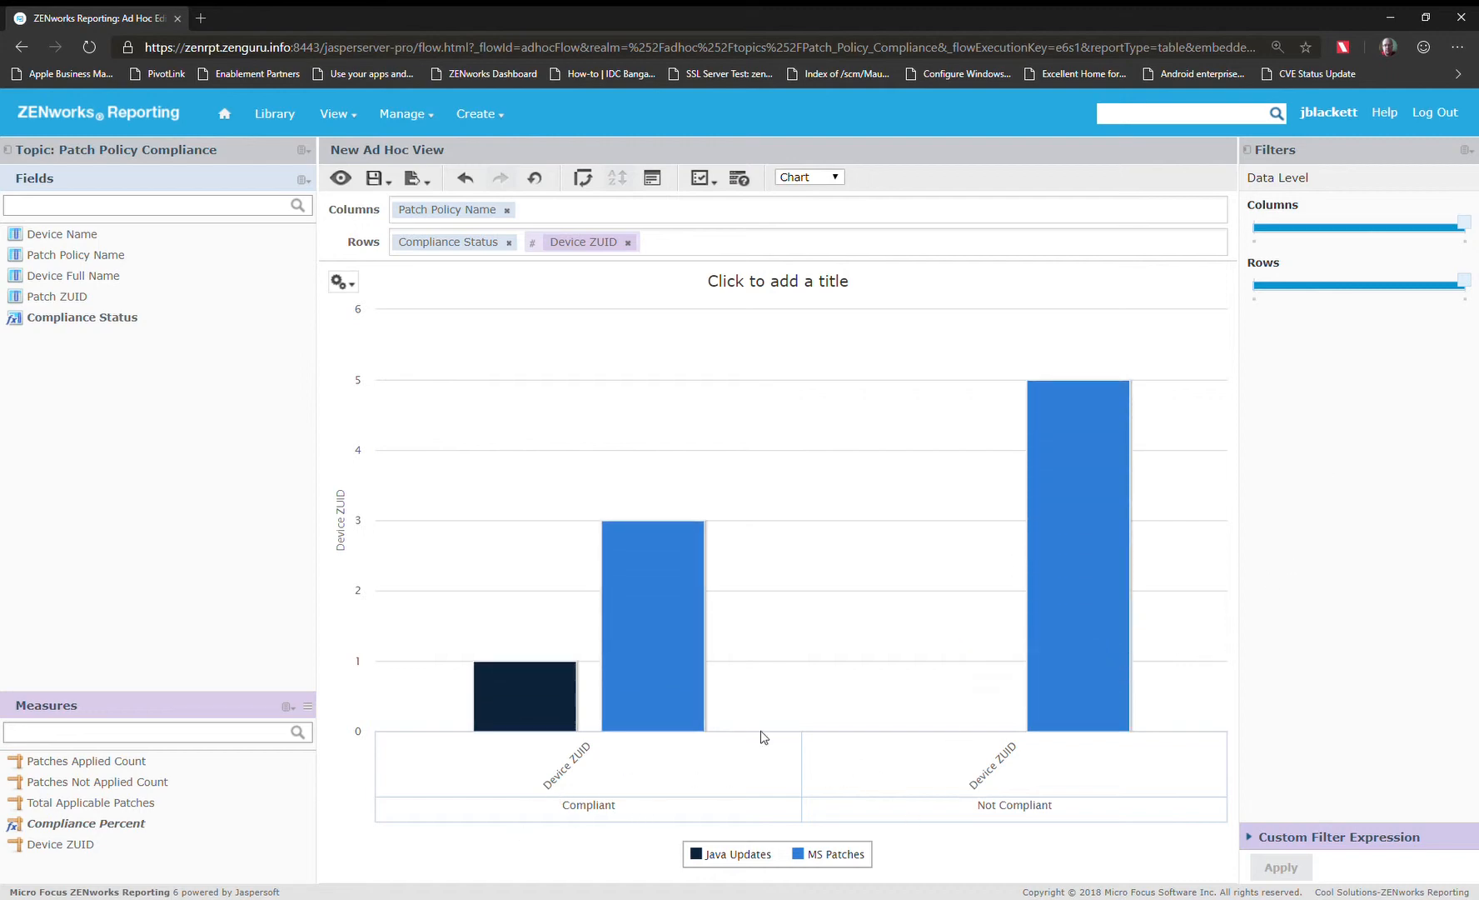
left_click(341, 283)
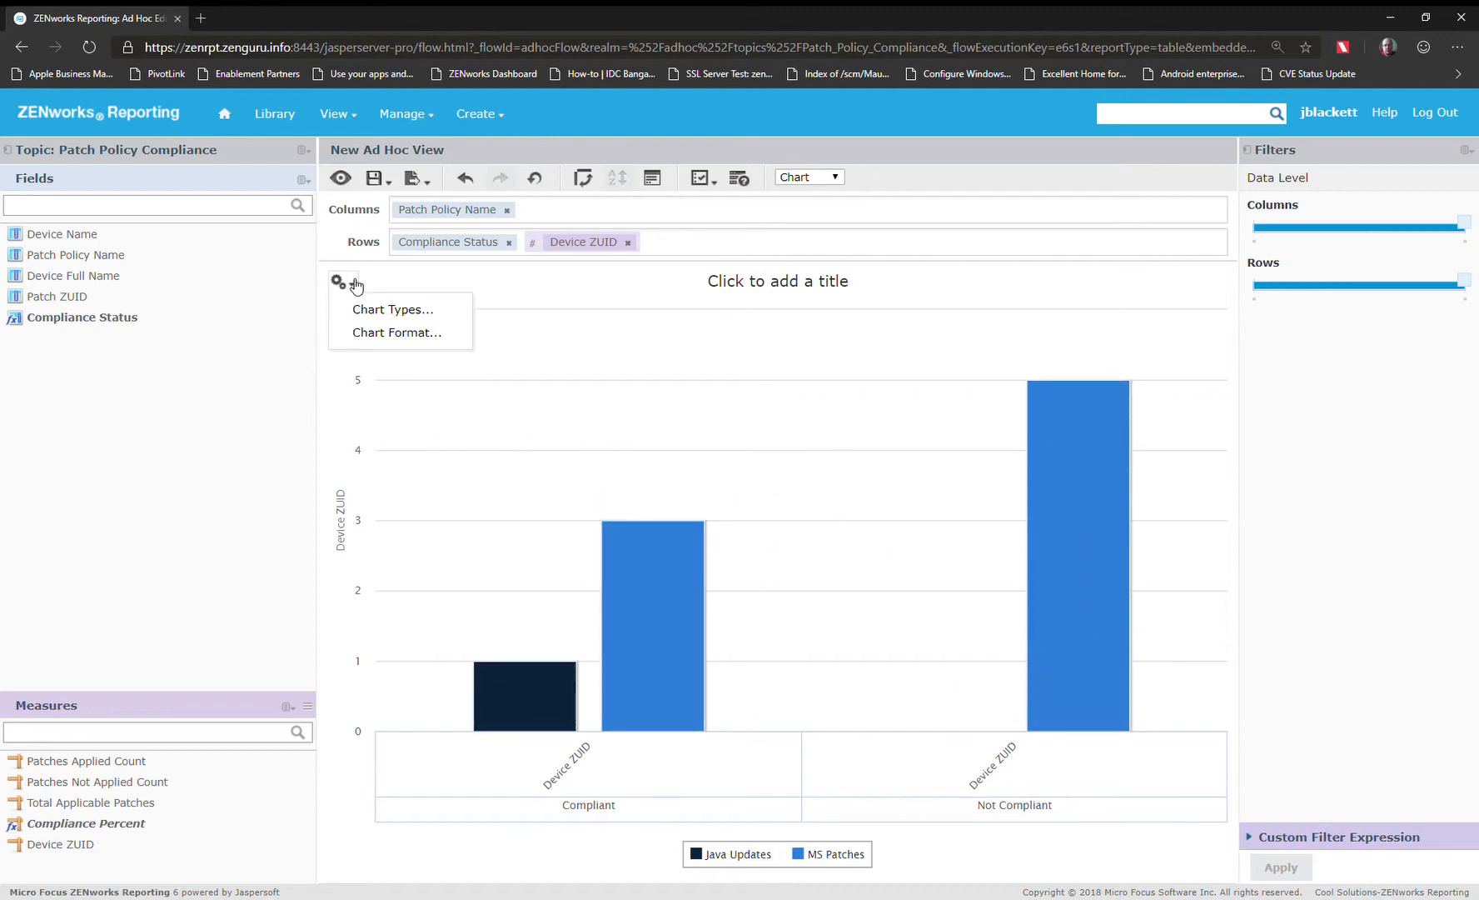
left_click(382, 314)
left_click(531, 658)
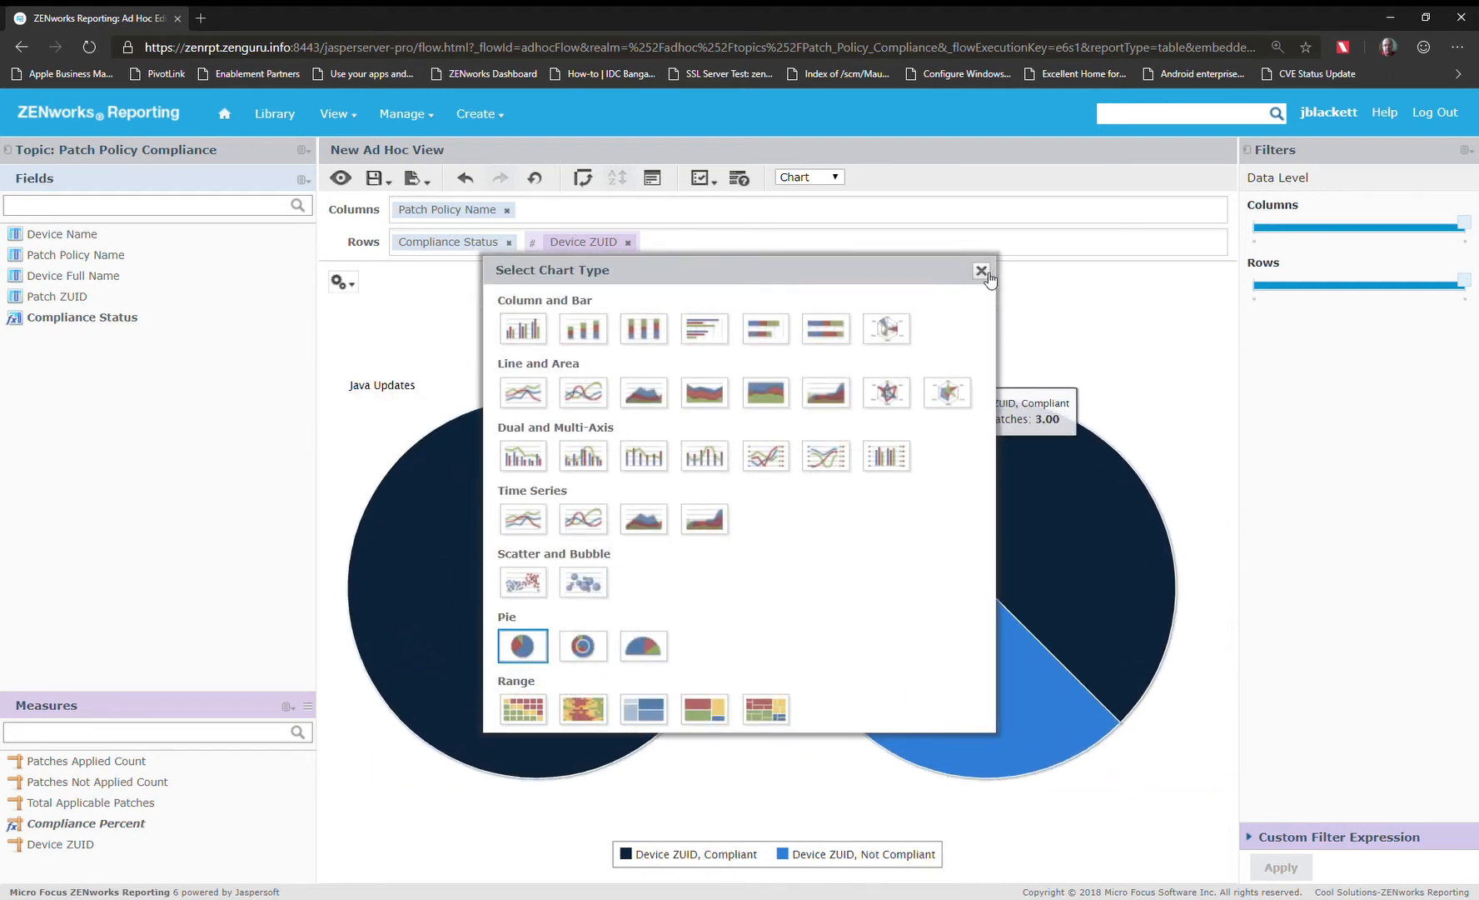
left_click(981, 270)
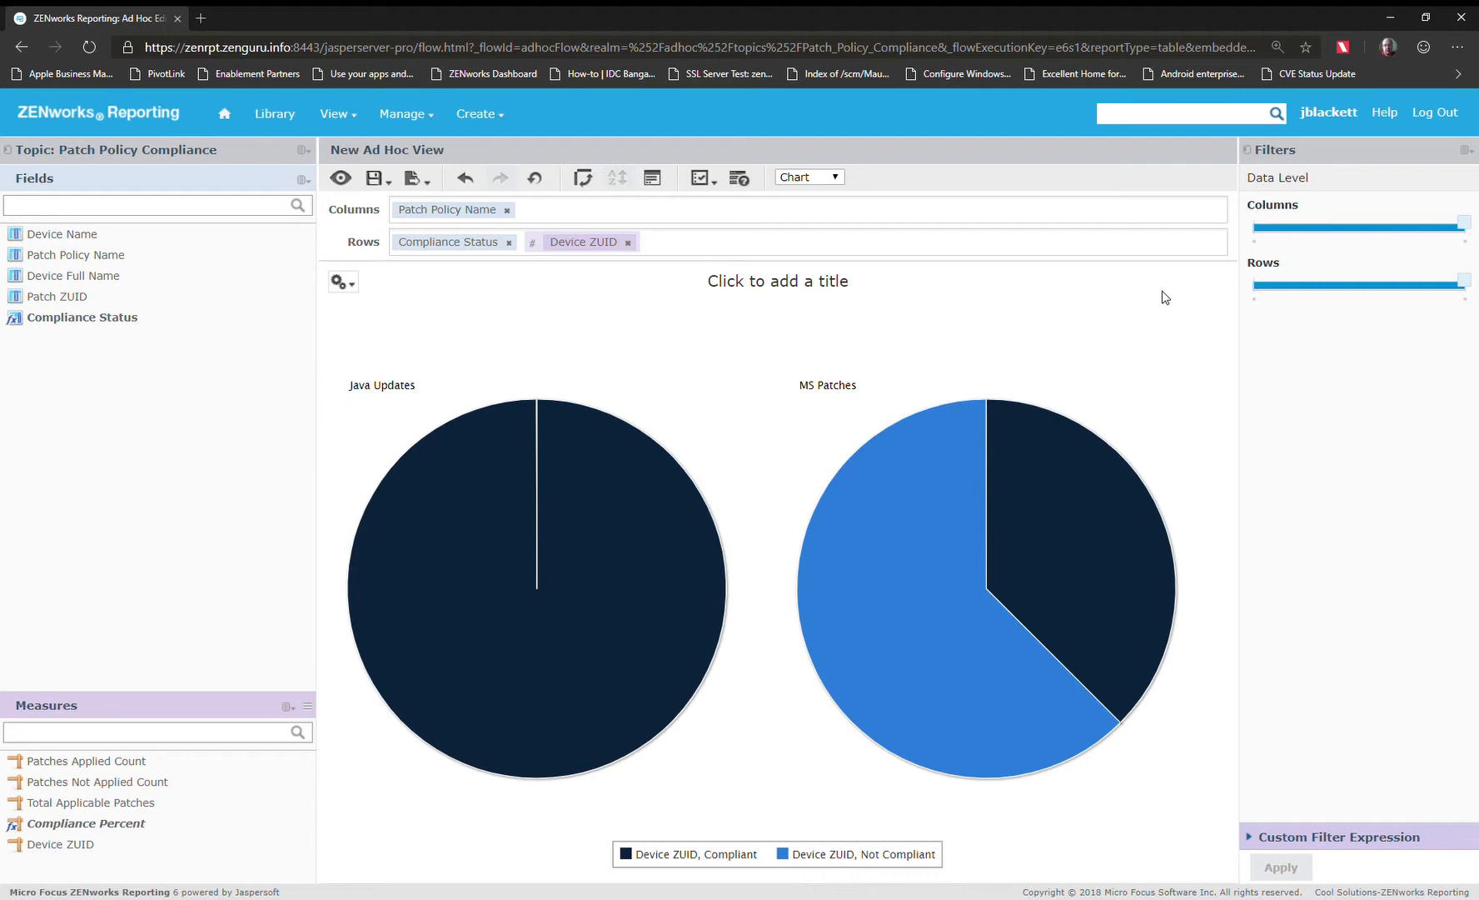
mouse_move(599, 576)
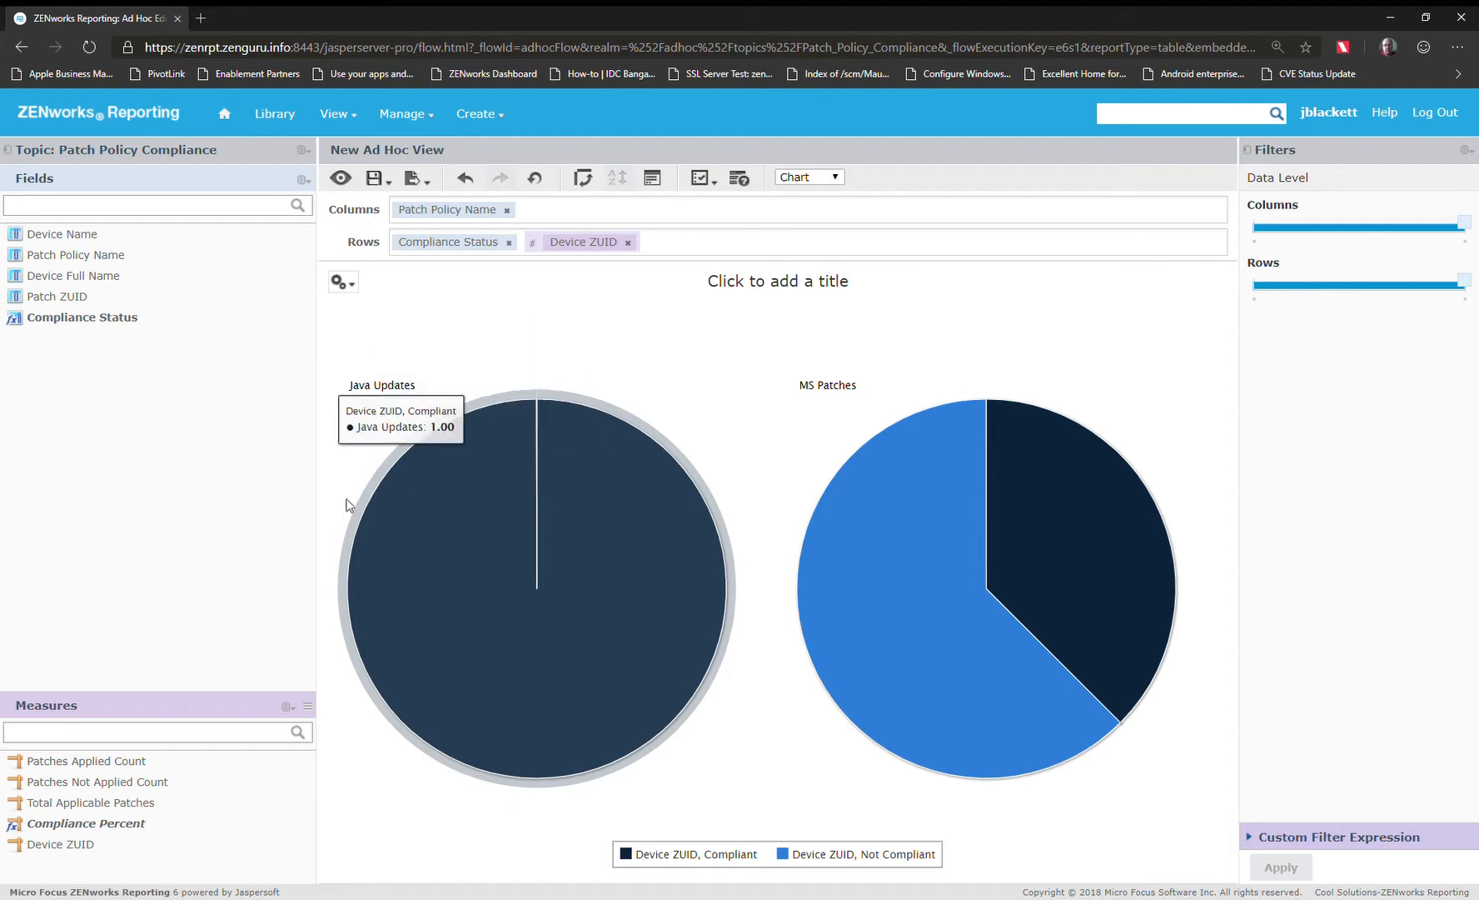
mouse_move(831, 586)
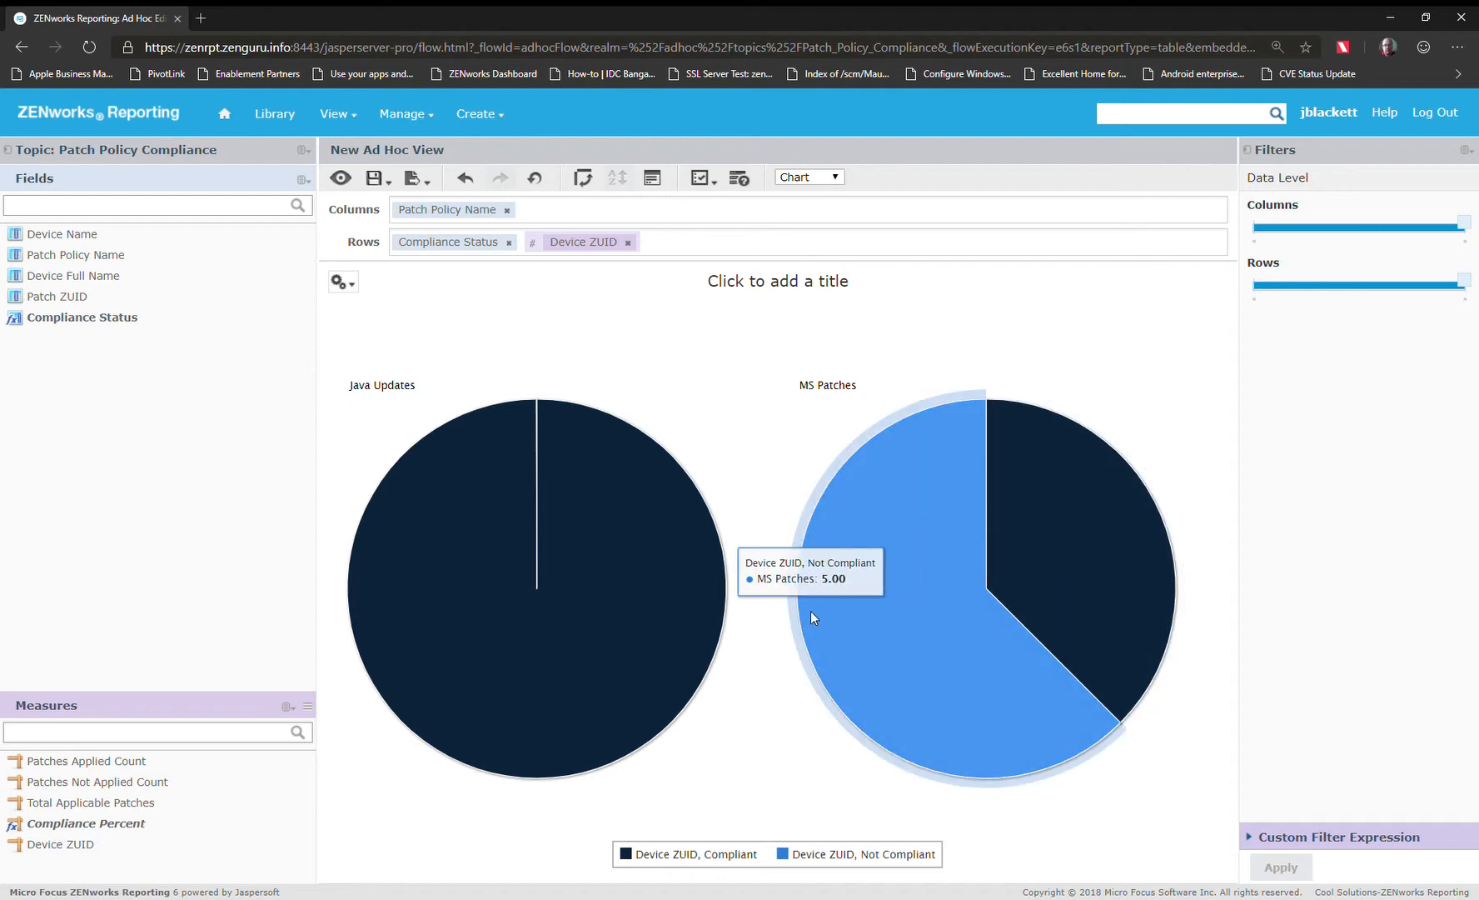
Title the chart "Compliance Status Overview".
left_click(805, 284)
type("C")
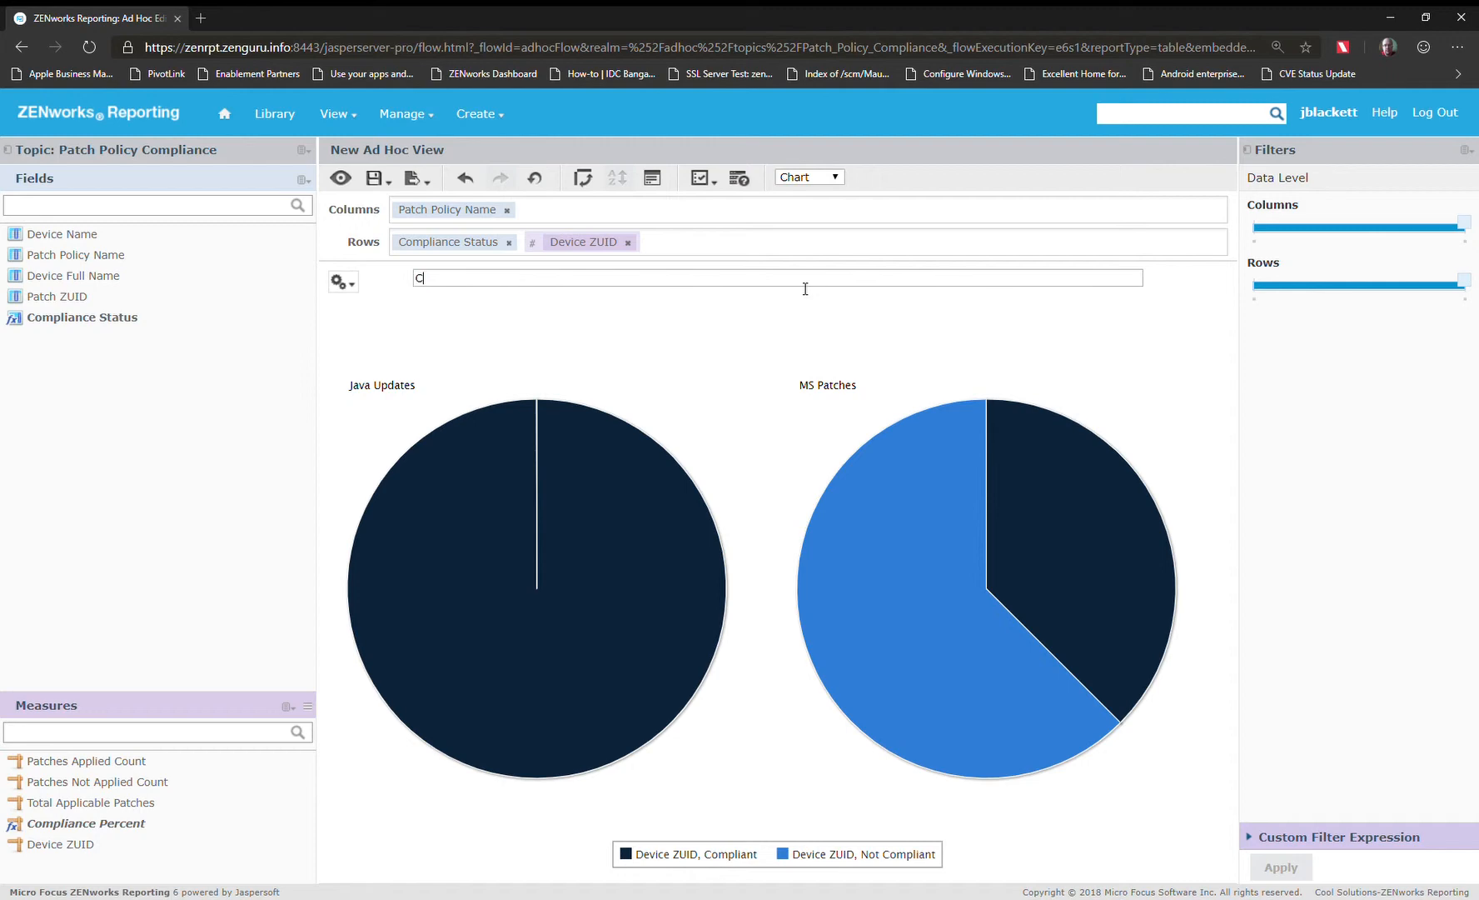
type("ompliance Sat")
type("us OVerview")
key("Return")
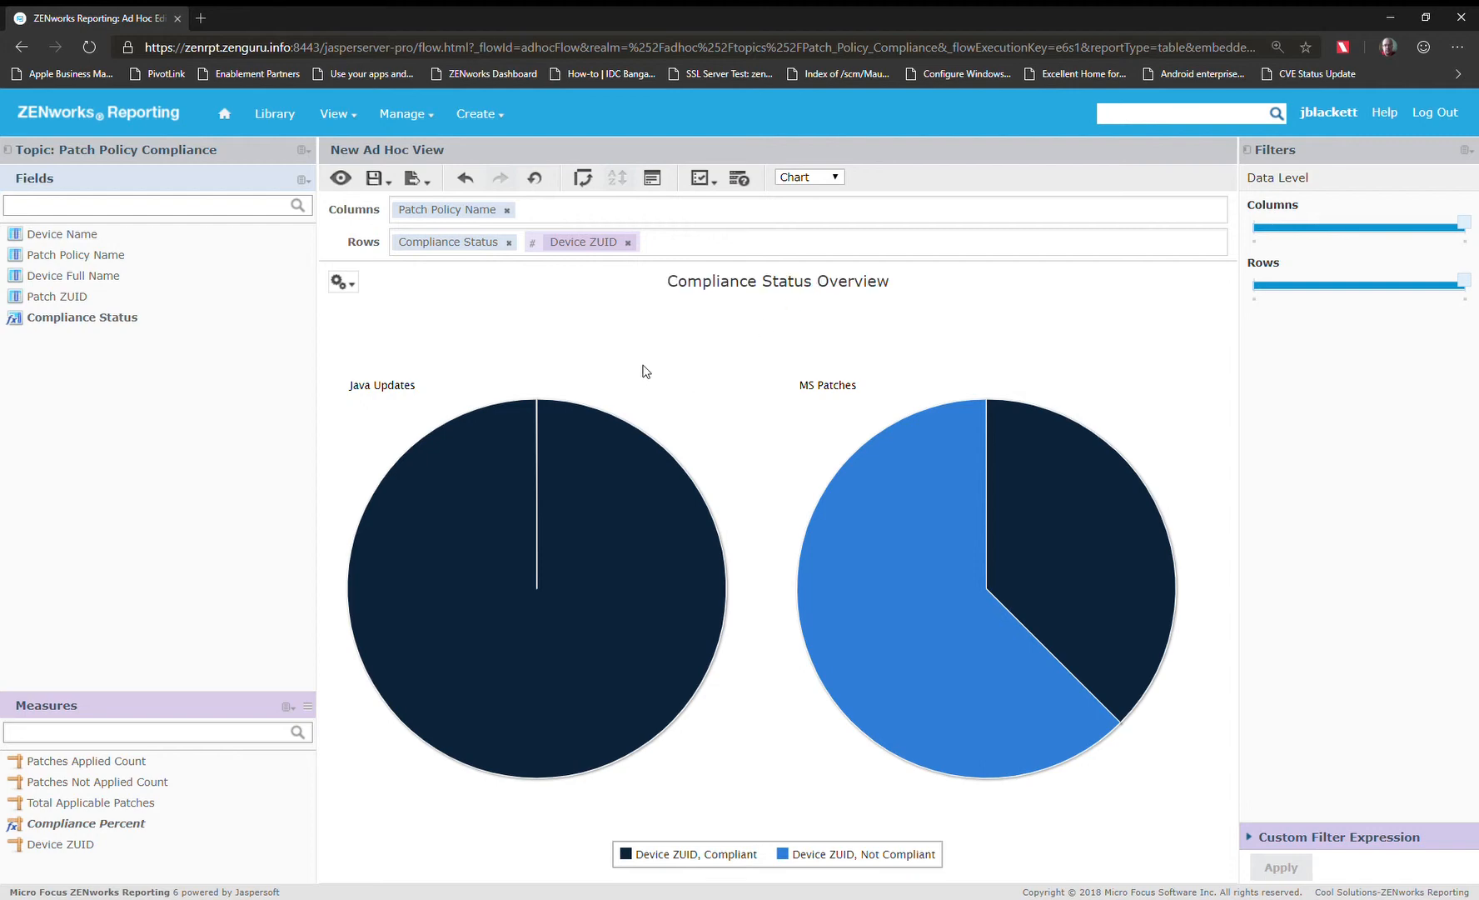
Start saving the view as a new Ad Hoc view in the Patch Policy Compliance folder under Reports > ZENguru Reports.
left_click(385, 183)
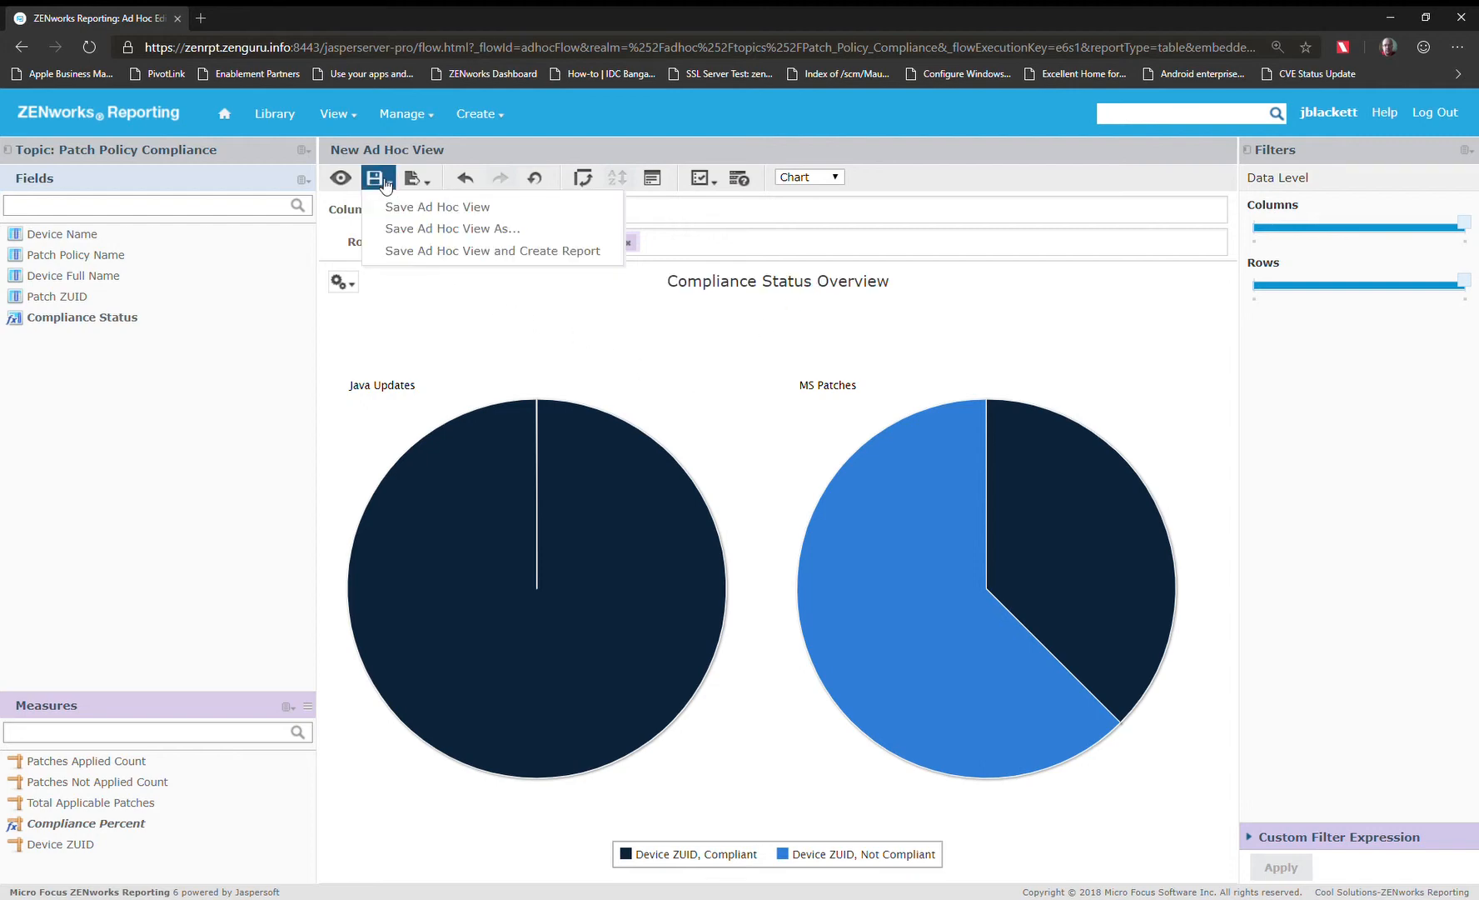
left_click(414, 237)
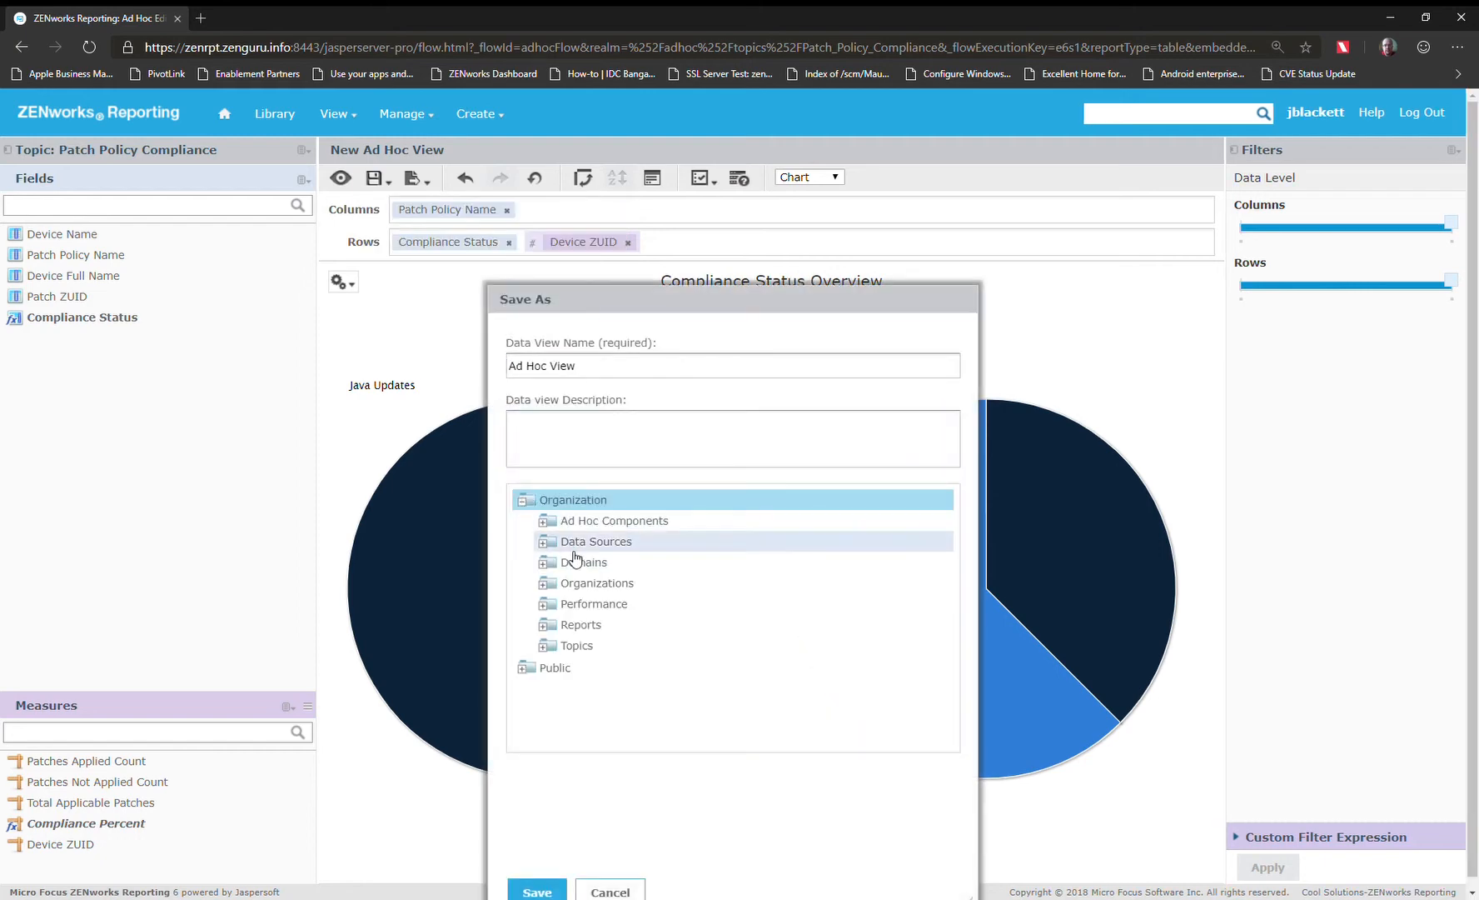
left_click(575, 626)
left_click(583, 706)
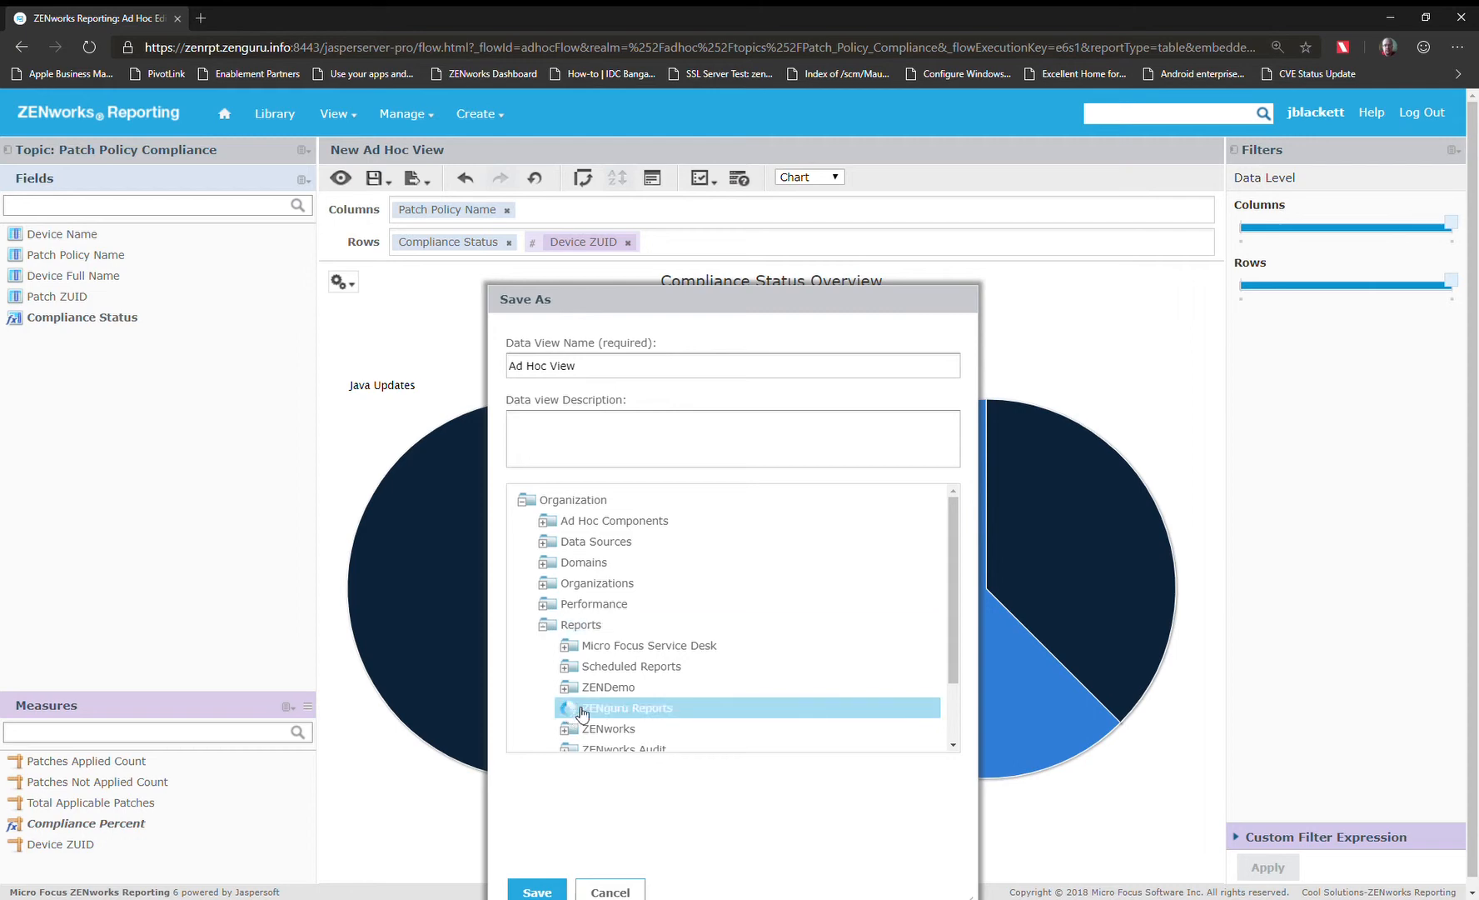
scroll(674, 651, "down", 3)
left_click(621, 607)
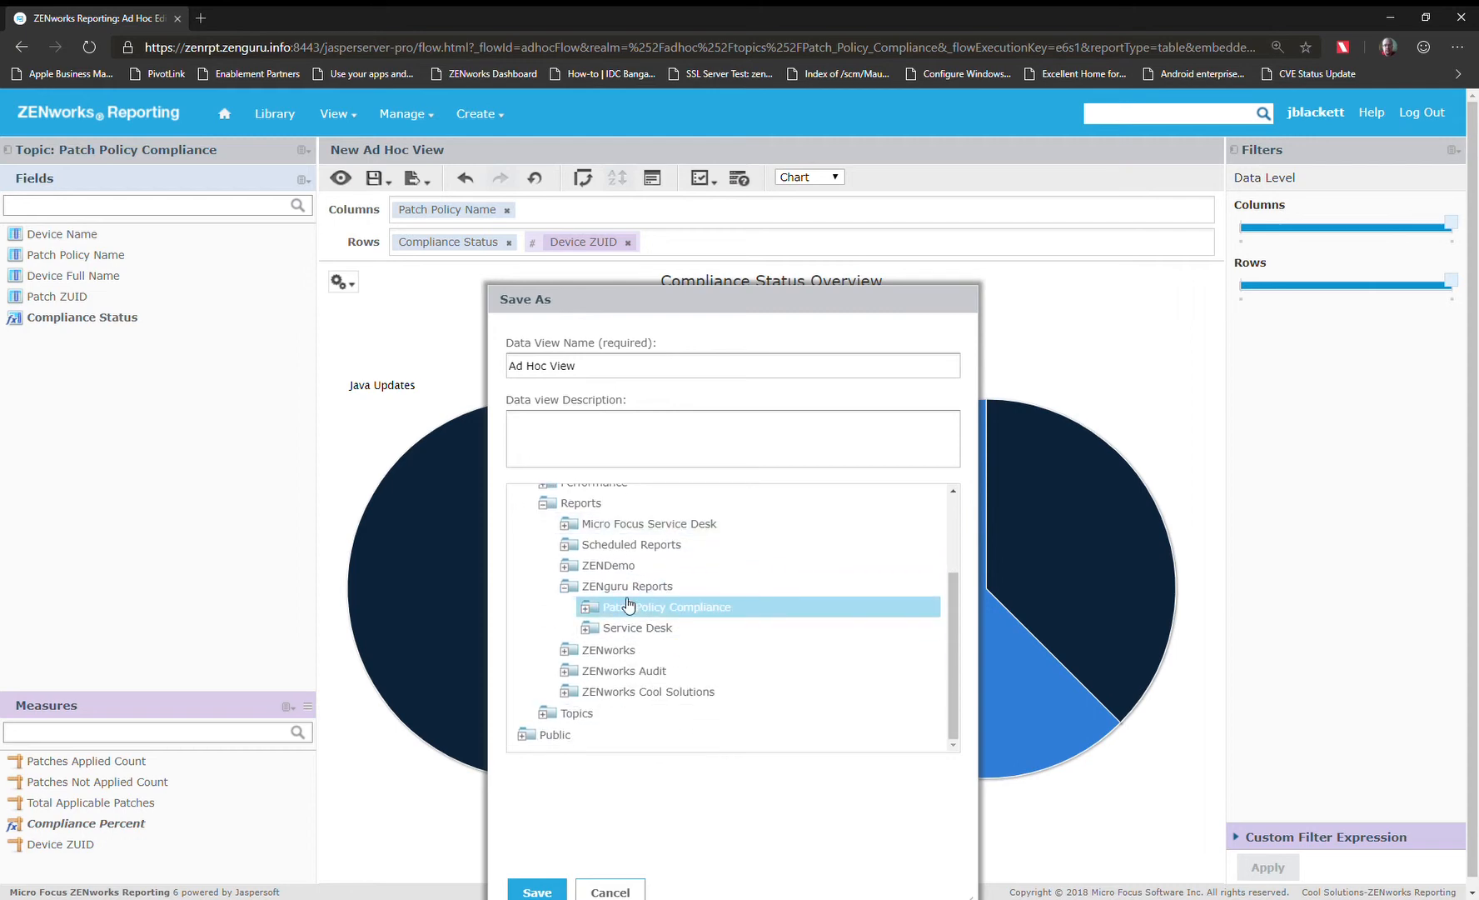
Name the view "Compliance Status Overview", describe it as "Chart that shows the compliance to ZPM patch policies." and save it.
key("ctrl+a")
type("Compliance Status O")
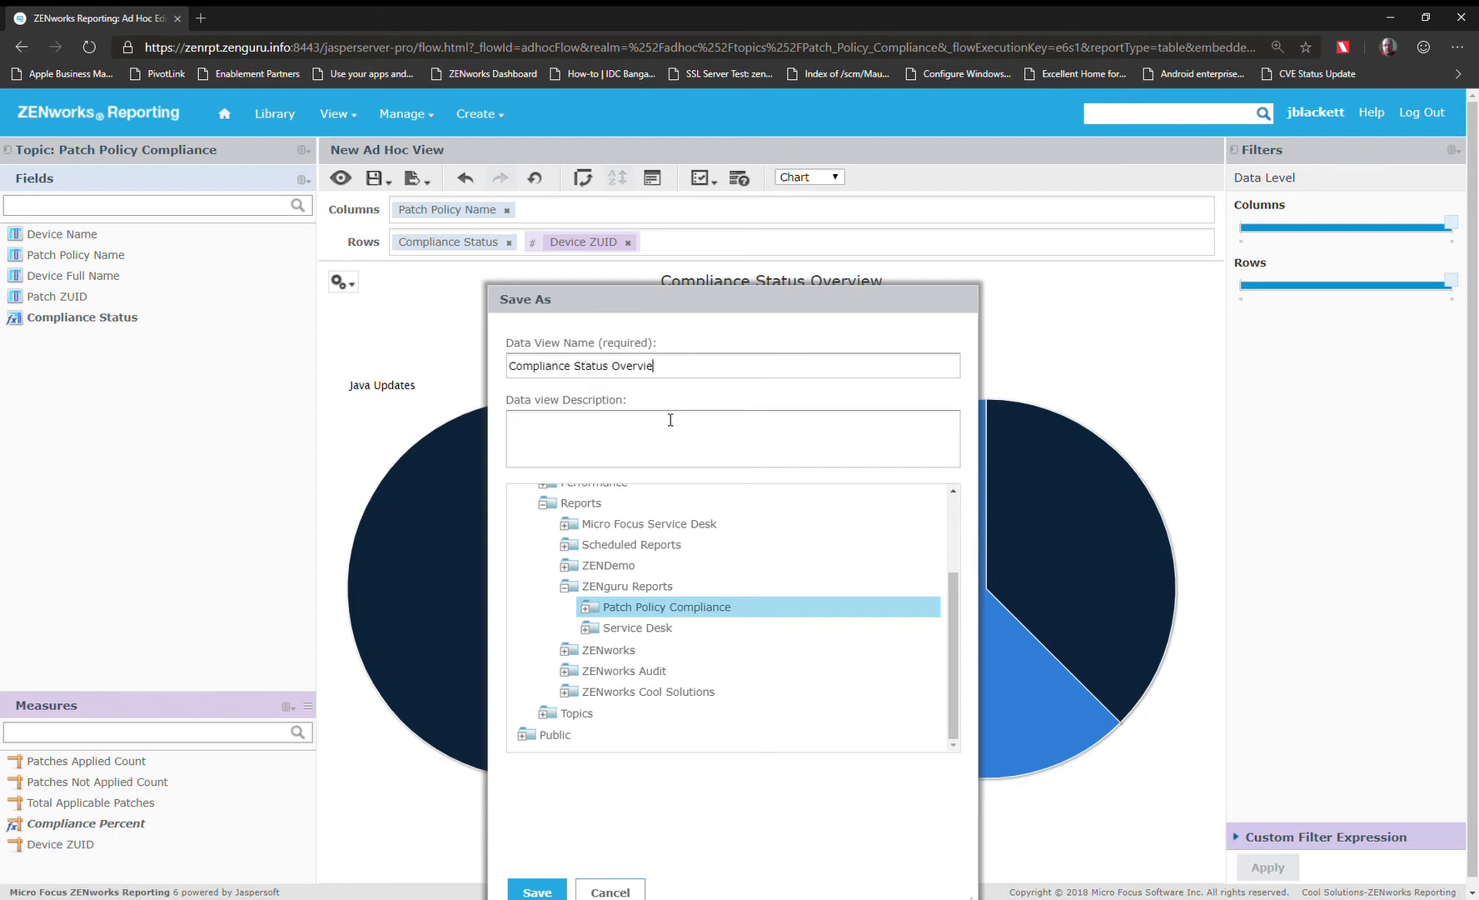
left_click(664, 437)
type("Chart that shows the compliance to ZPM patch policies.")
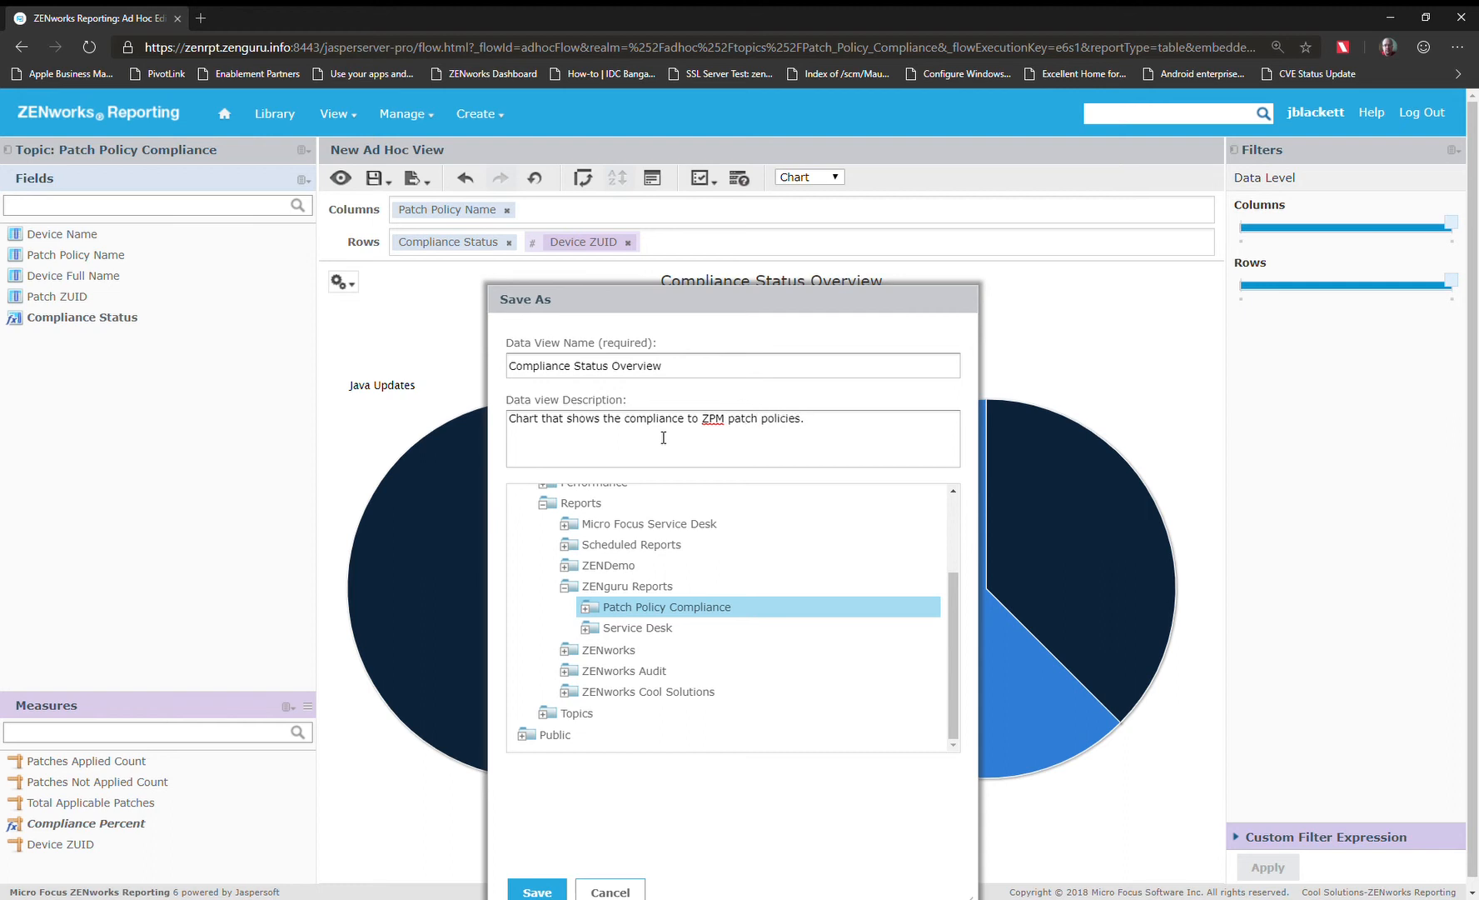
left_click(537, 889)
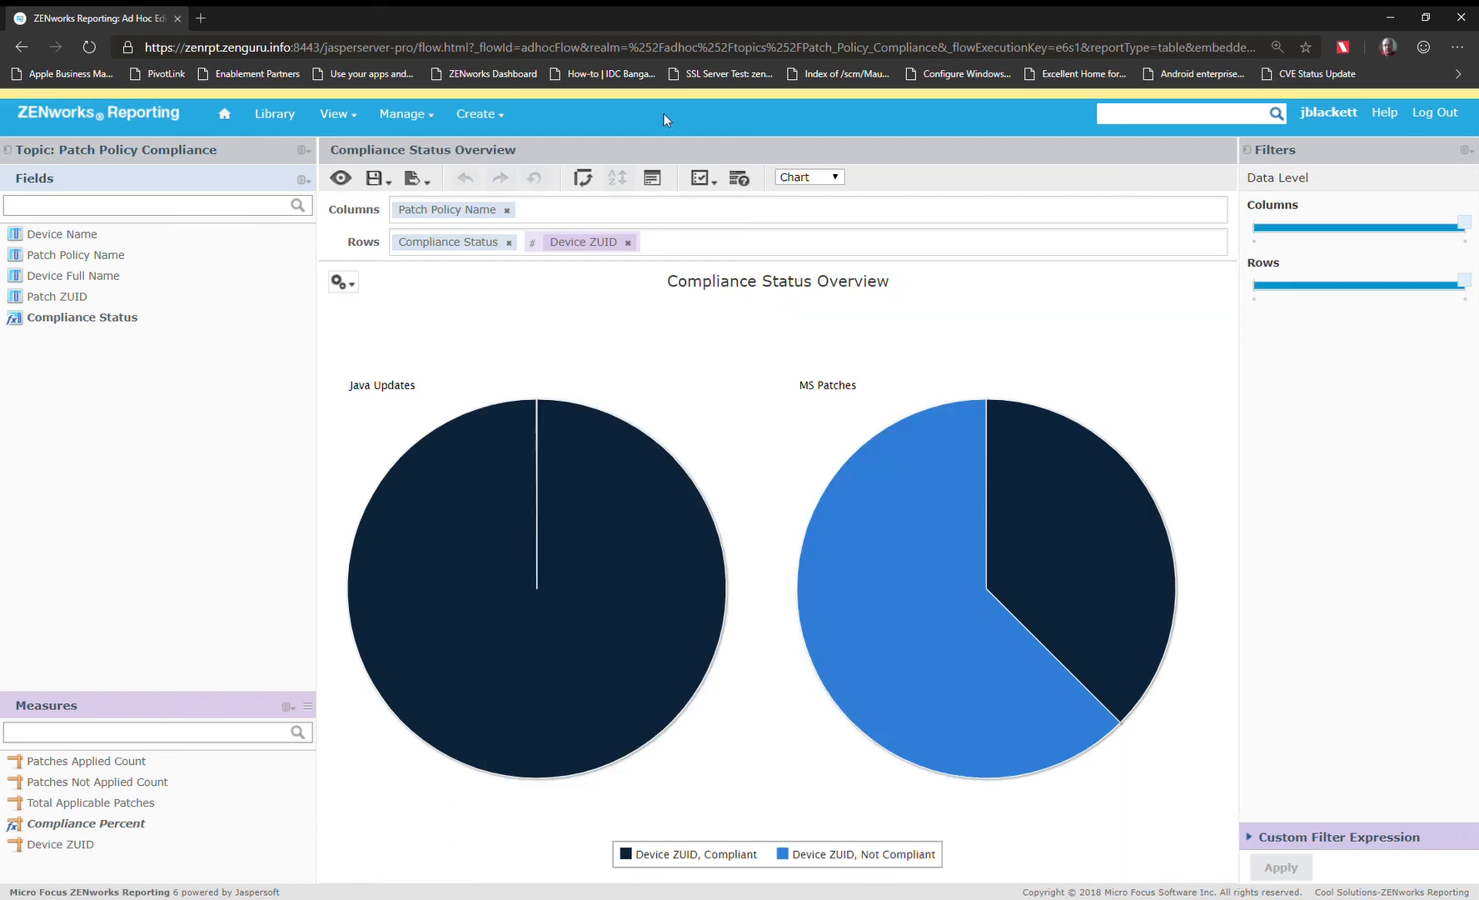